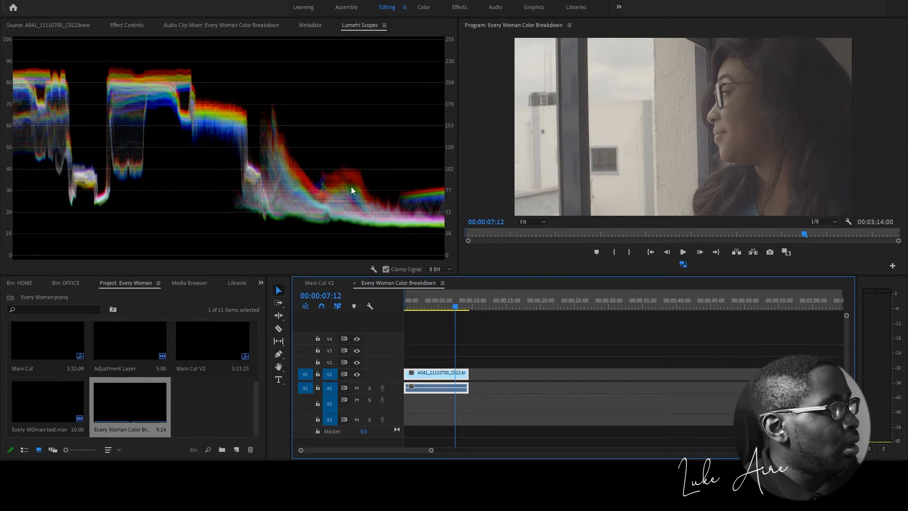
- Create a 4096 x 2160, 24 fps adjustment layer and place it on V2 over the full length of the footage clip
drag(441, 308, 440, 309)
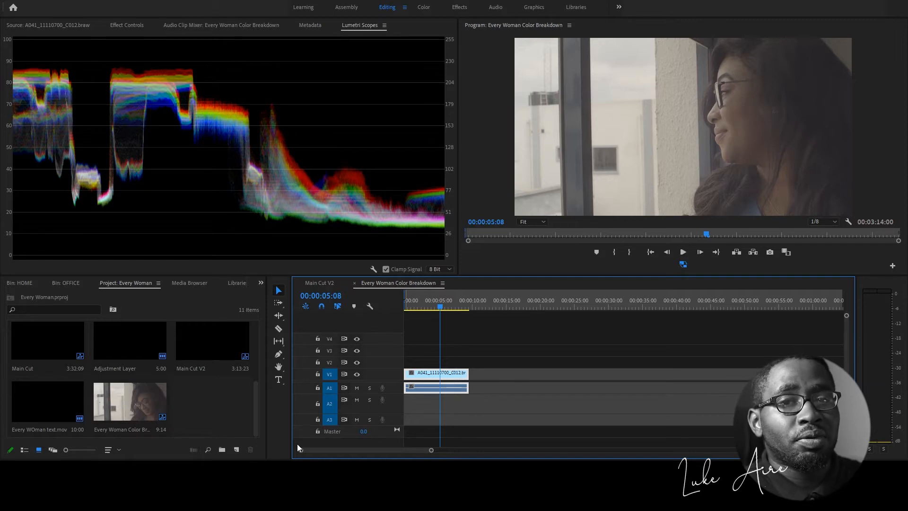
click(220, 394)
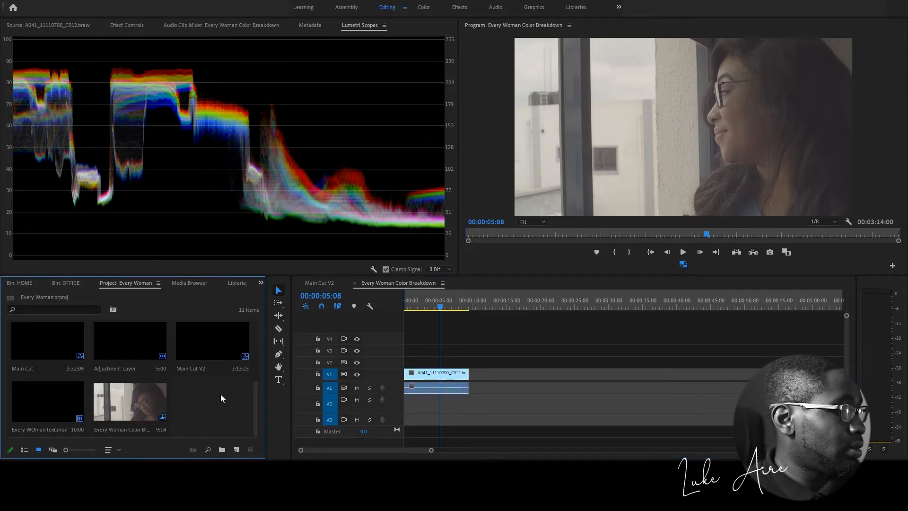
click(238, 450)
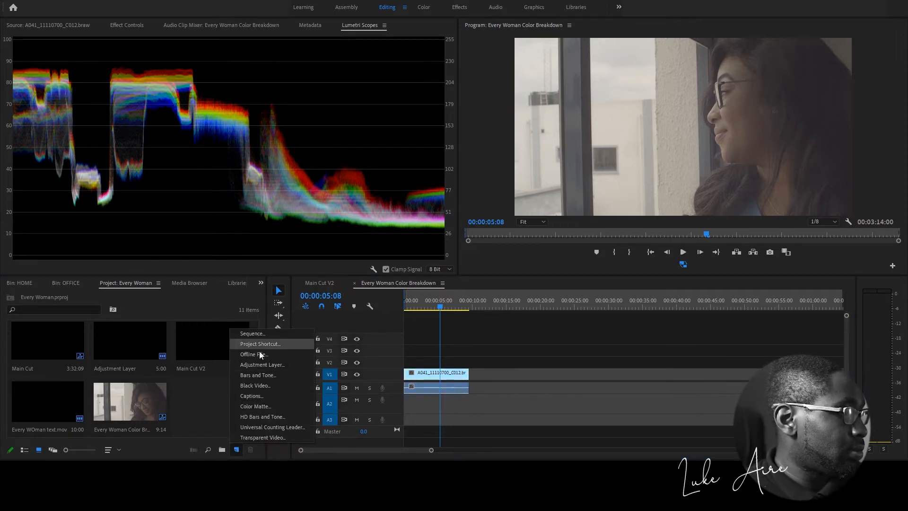
click(283, 365)
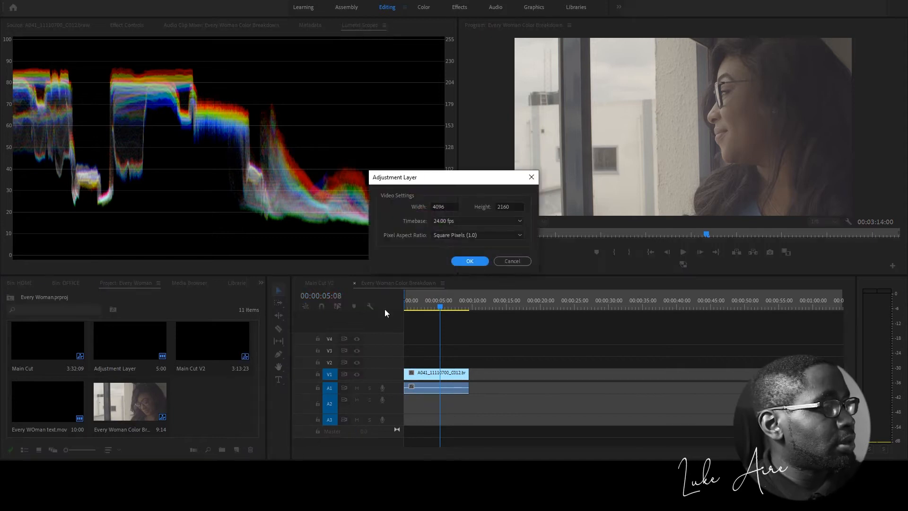
click(469, 262)
drag(212, 402, 468, 360)
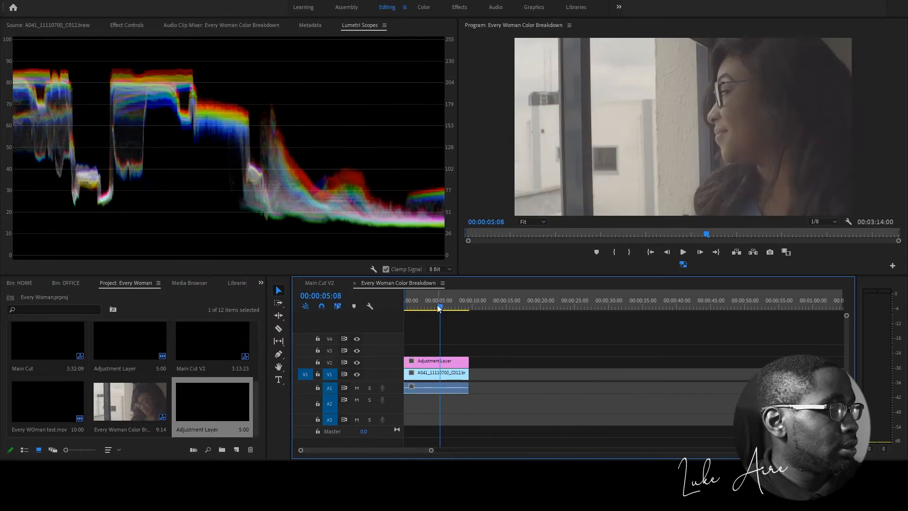
- Apply the ALEXA_Default_LogC2Rec709 input LUT to the V2 adjustment layer in Lumetri's Basic Correction
click(132, 24)
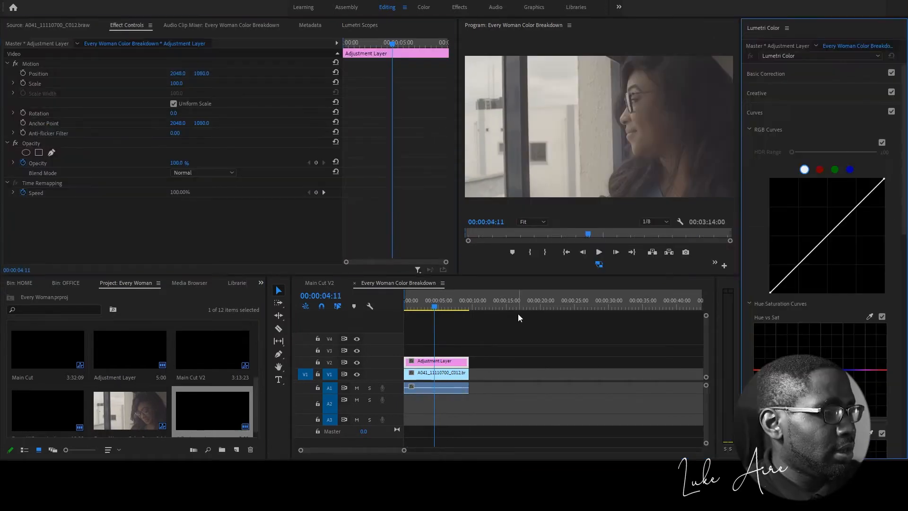
click(453, 361)
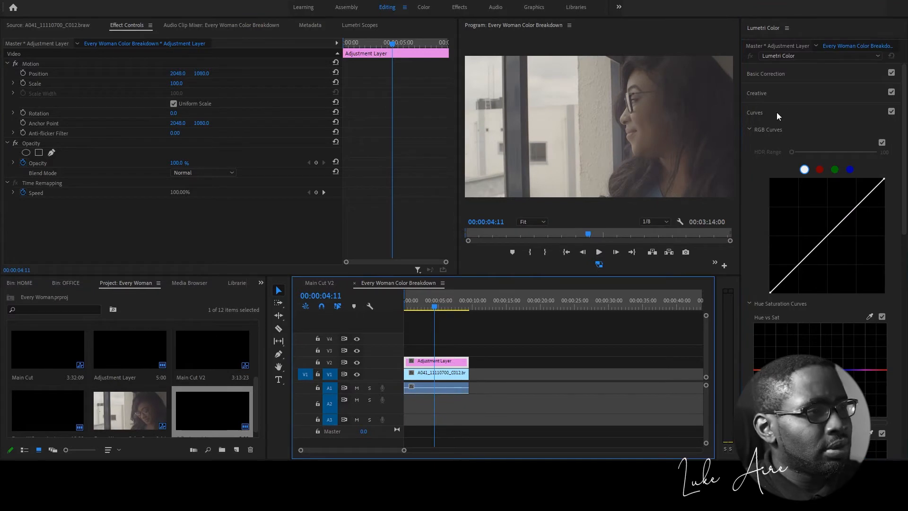
click(799, 73)
click(808, 89)
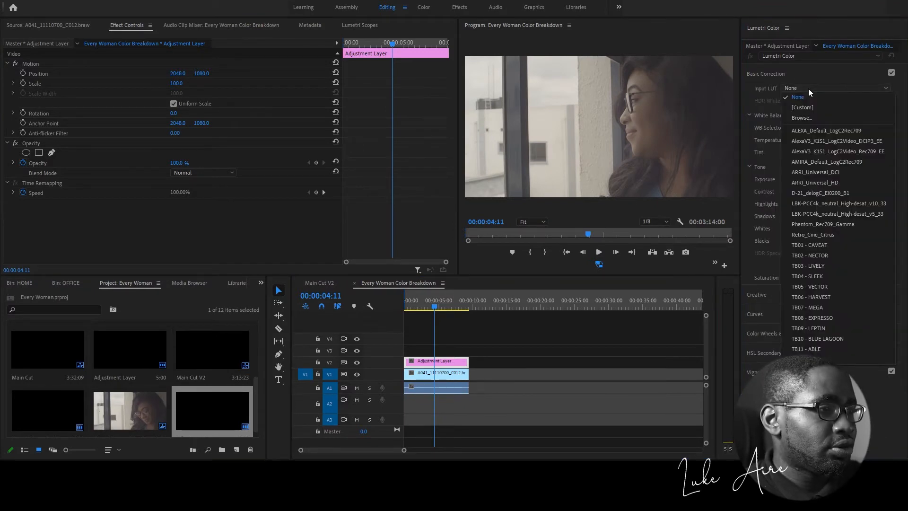
click(833, 131)
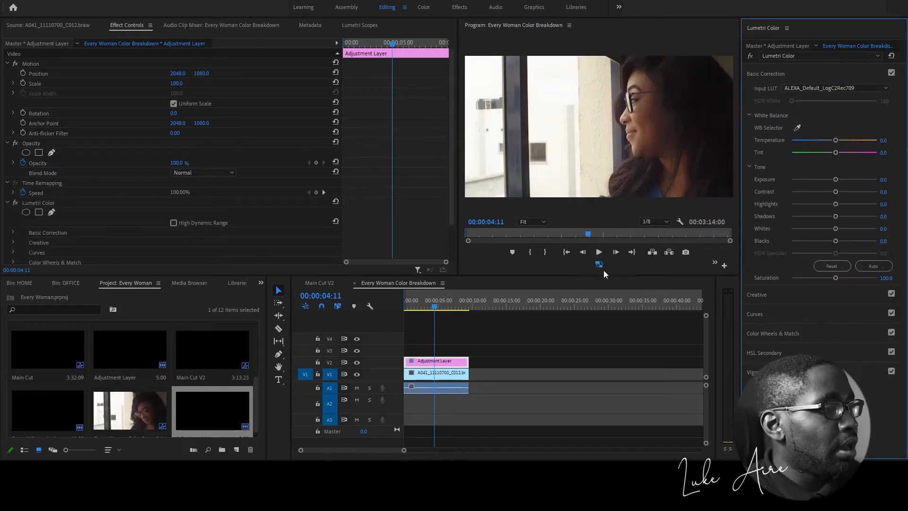
- Enlarge the program monitor area and display the Lumetri Scopes instead of the effect controls
drag(456, 156, 369, 165)
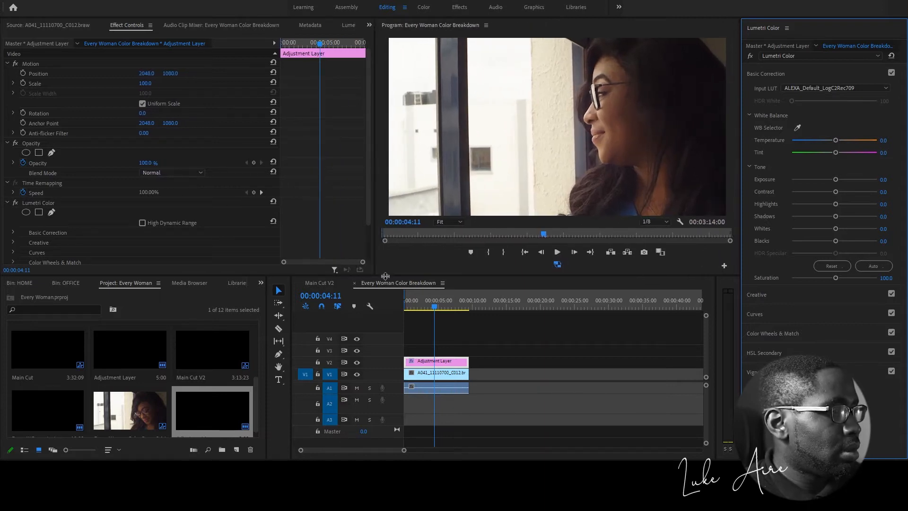
drag(385, 277, 382, 318)
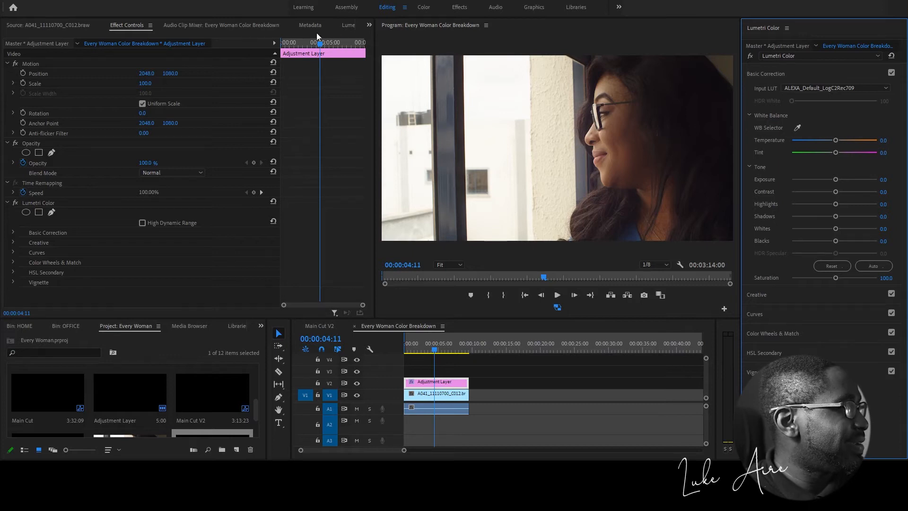
click(369, 25)
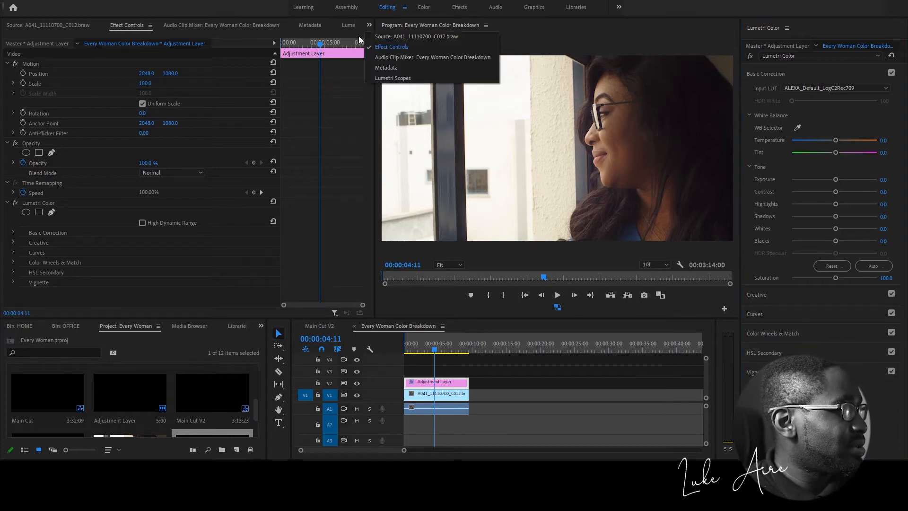
click(393, 79)
scroll(471, 403, up, 2)
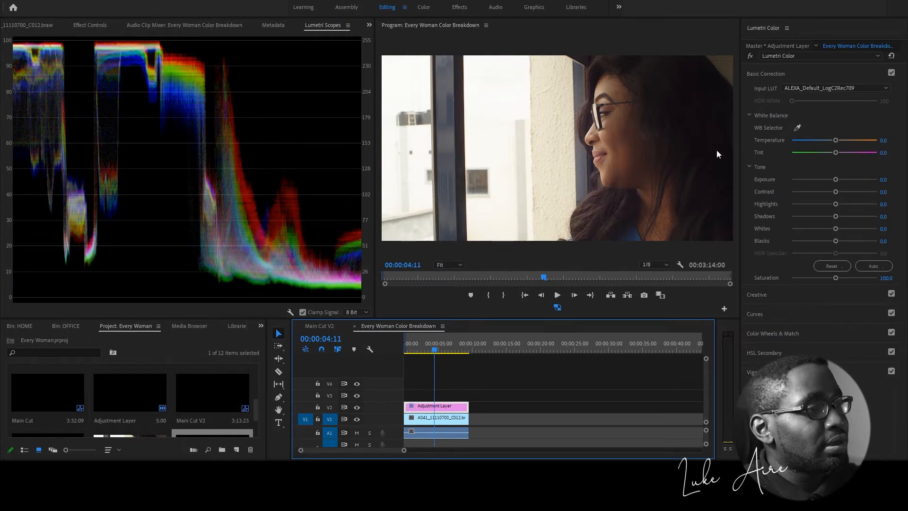
- Examine the shot with the LUT applied in the maximized program monitor
key(grave)
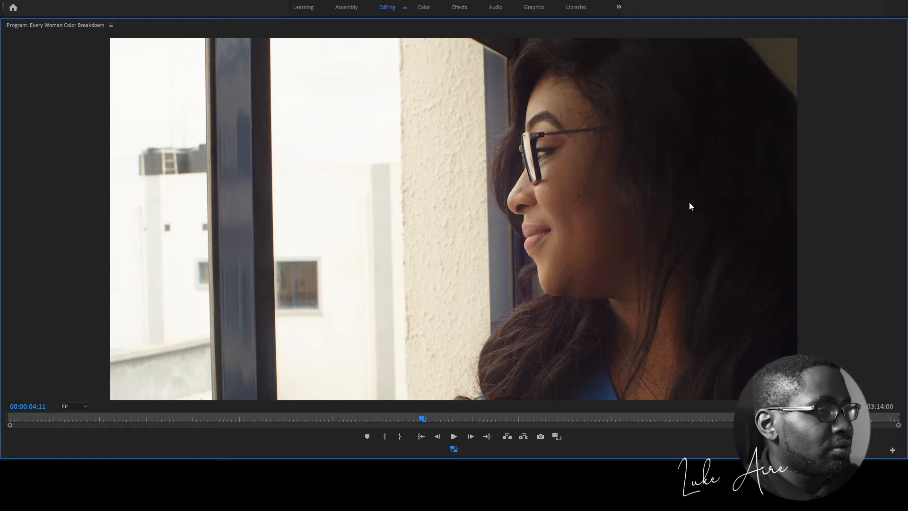
key(grave)
key(grave)
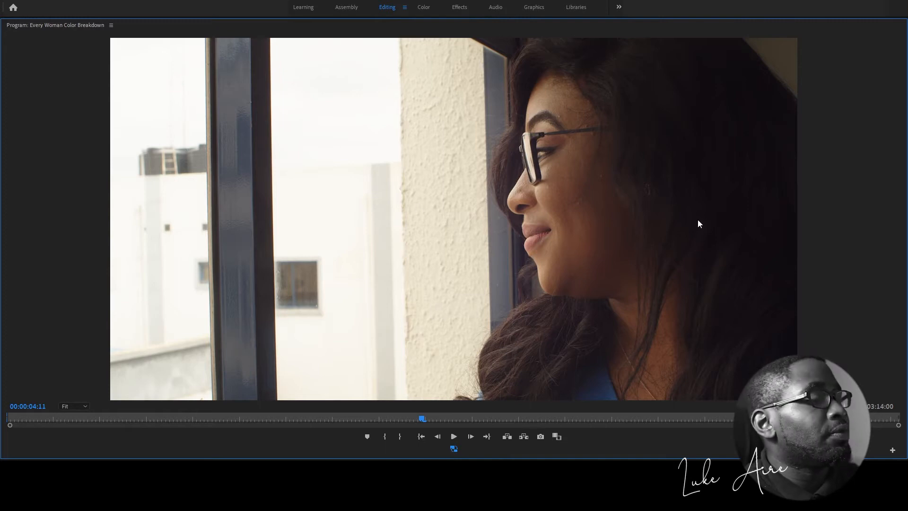
key(grave)
- Lower the white point on the V1 footage clip's RGB curve and anchor the midtones with a control point just above the middle
click(527, 388)
click(462, 410)
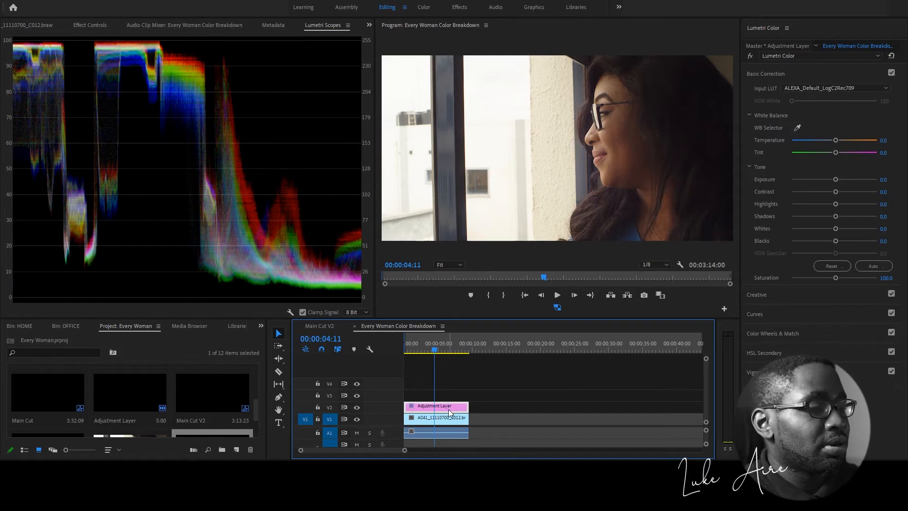
click(428, 419)
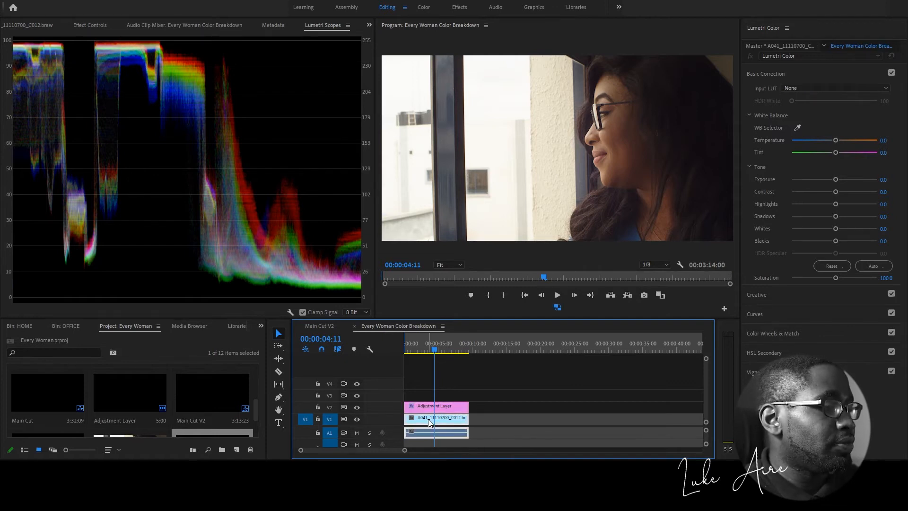
click(778, 314)
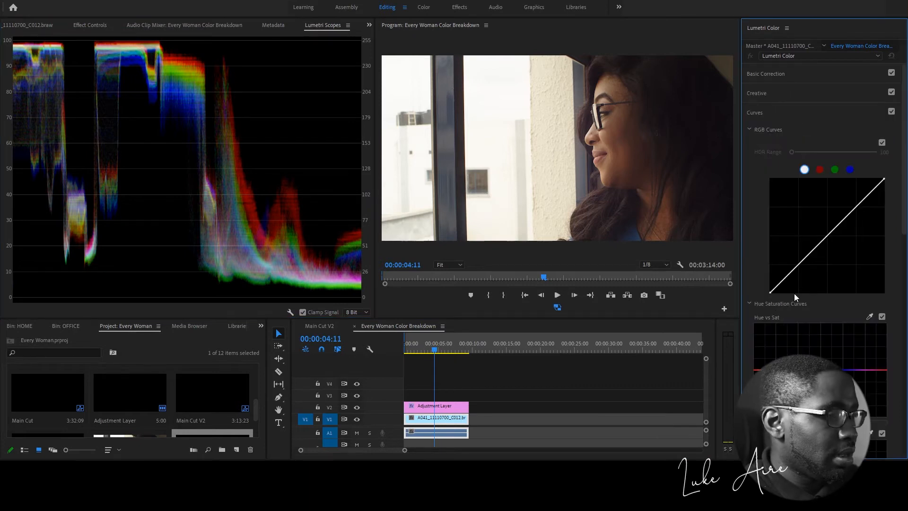
click(827, 239)
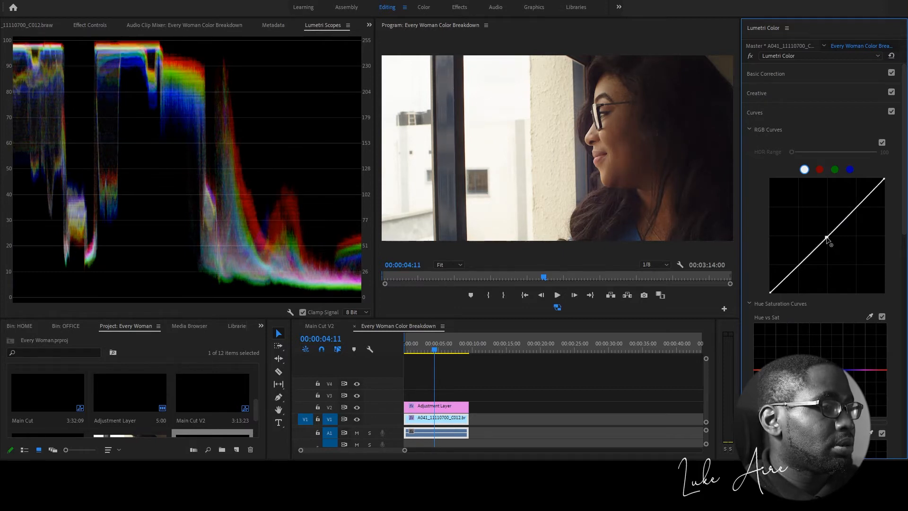
drag(828, 241, 827, 240)
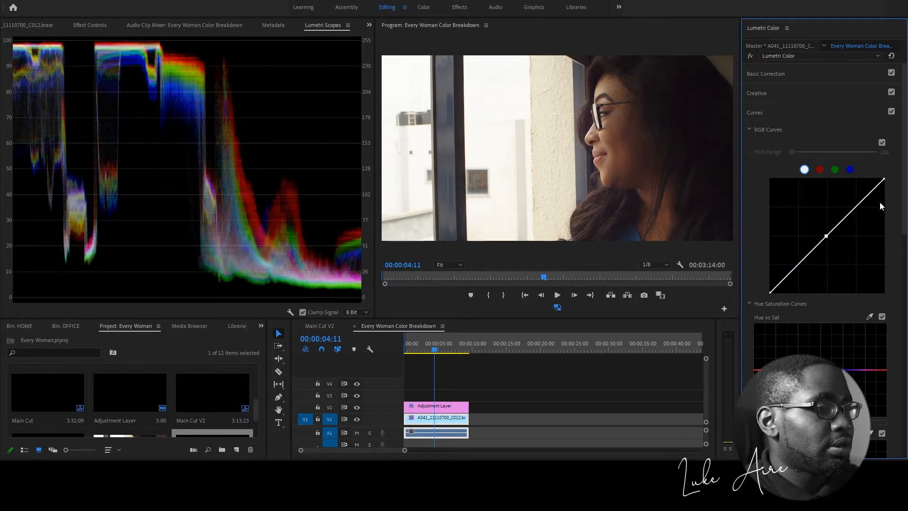
drag(886, 181, 885, 205)
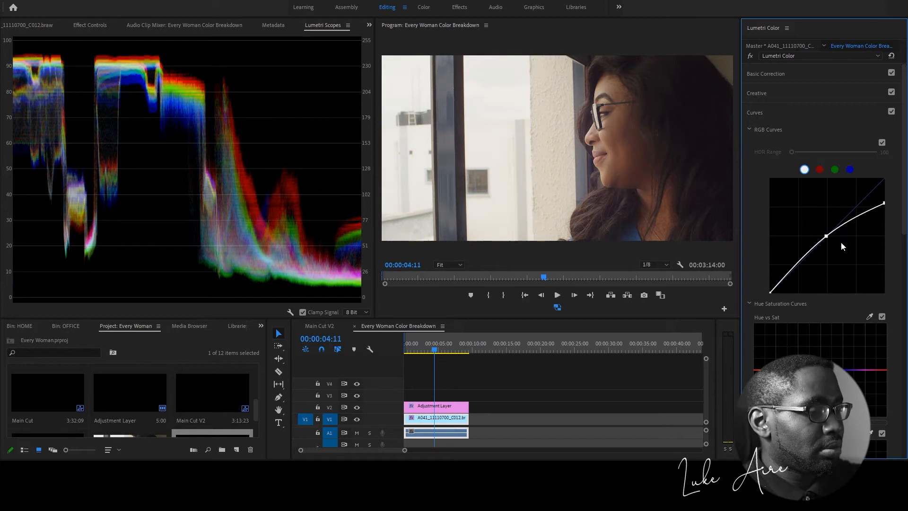
drag(828, 237, 837, 234)
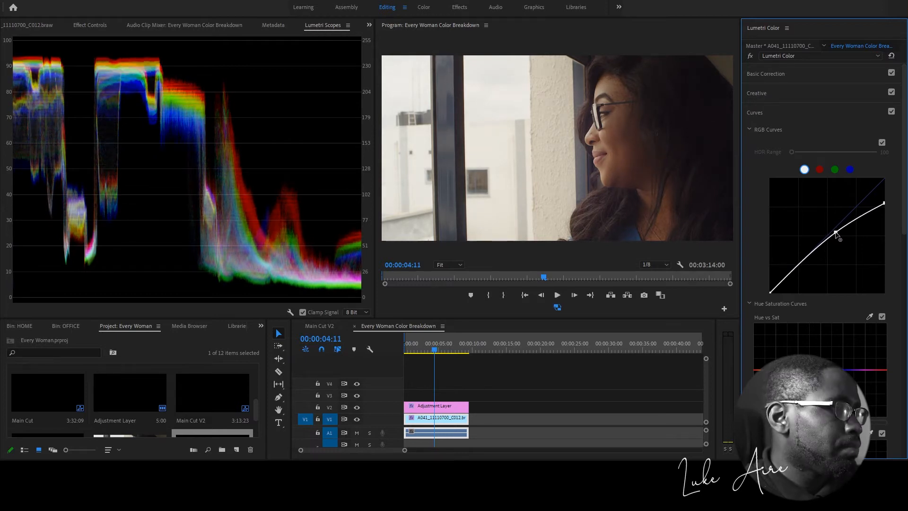
- Toggle the V2 adjustment layer off and on to compare the shot with and without the LUT
click(446, 421)
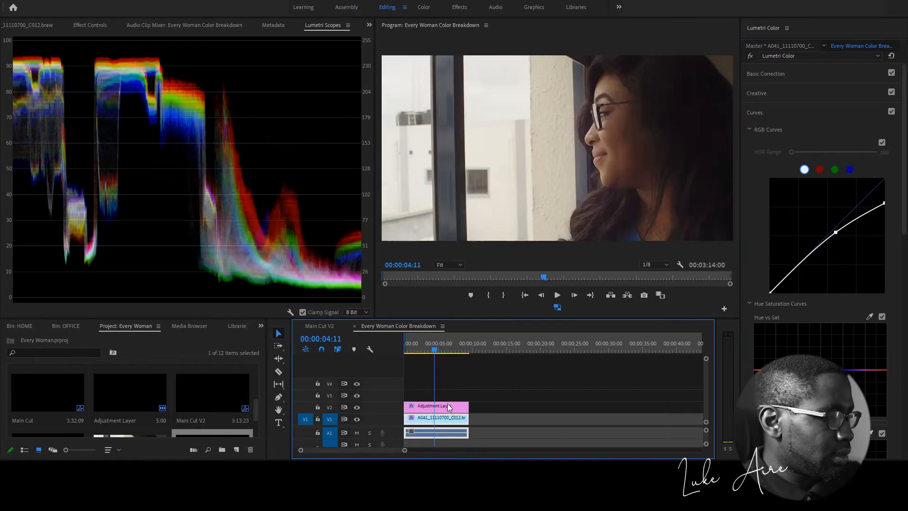
click(448, 404)
key(shift+e)
key(shift+e)
key(shift+e)
key(shift+e)
key(shift+e)
key(shift+e)
key(shift+e)
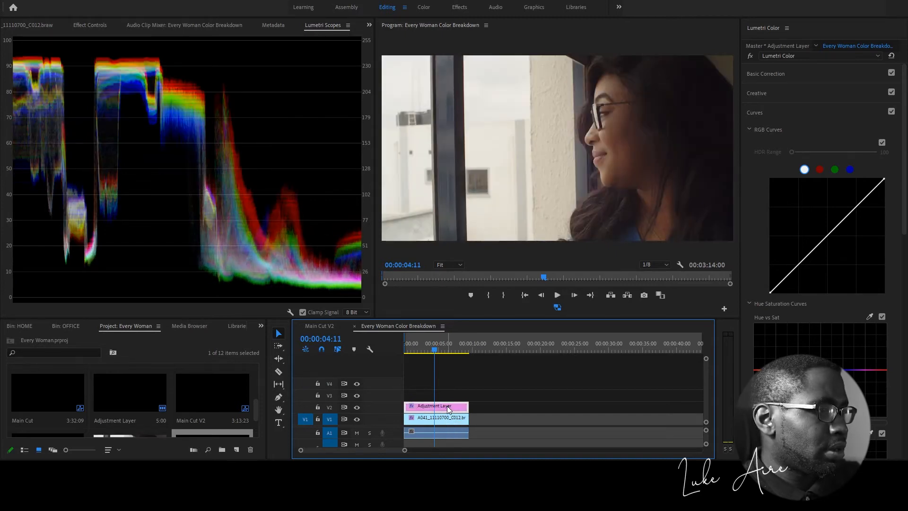
click(495, 406)
click(455, 406)
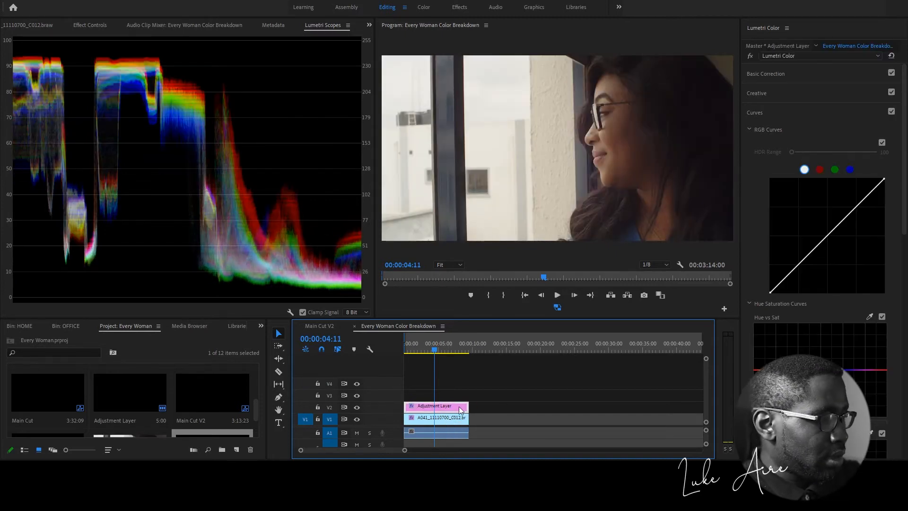
- Place a second instance of the adjustment layer on V3 over the full length of the clip and select it
scroll(216, 413, down, 2)
drag(198, 419, 468, 394)
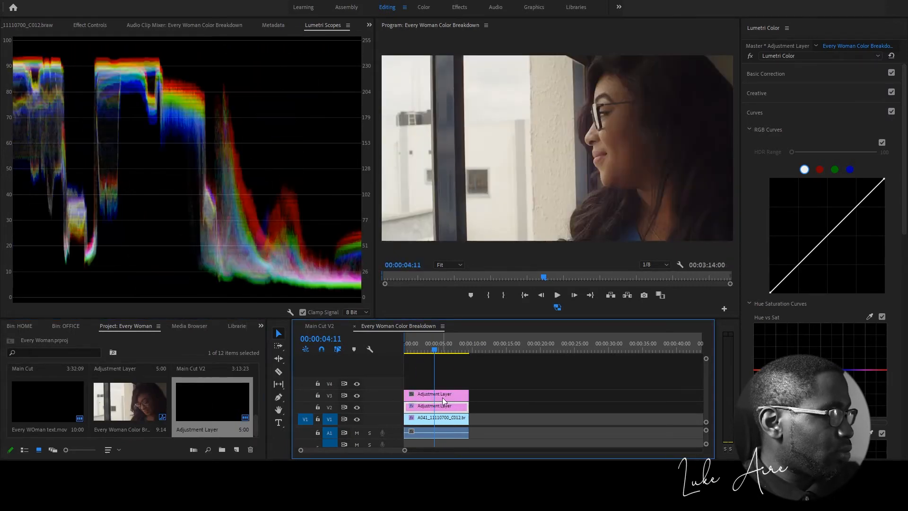
click(443, 398)
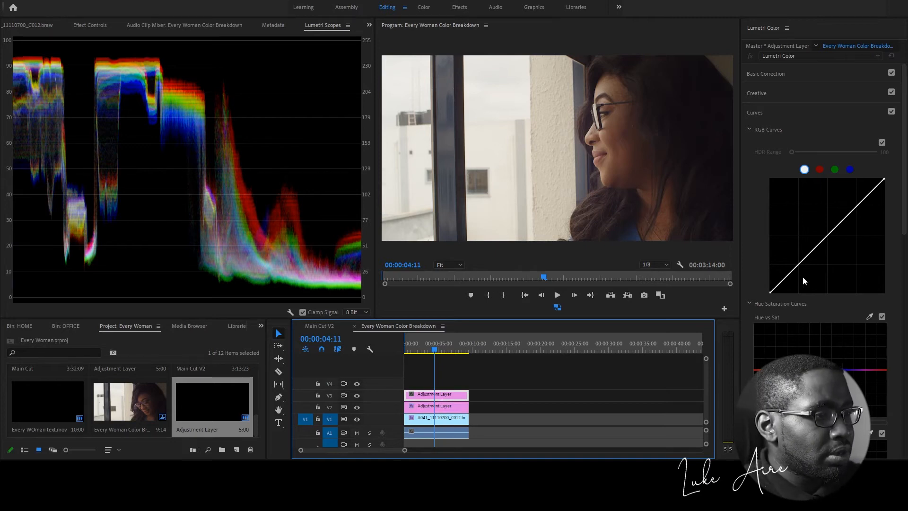
- Raise the midtones on the V3 adjustment layer's RGB curve and move its black point slightly inward to deepen the shadows
click(819, 245)
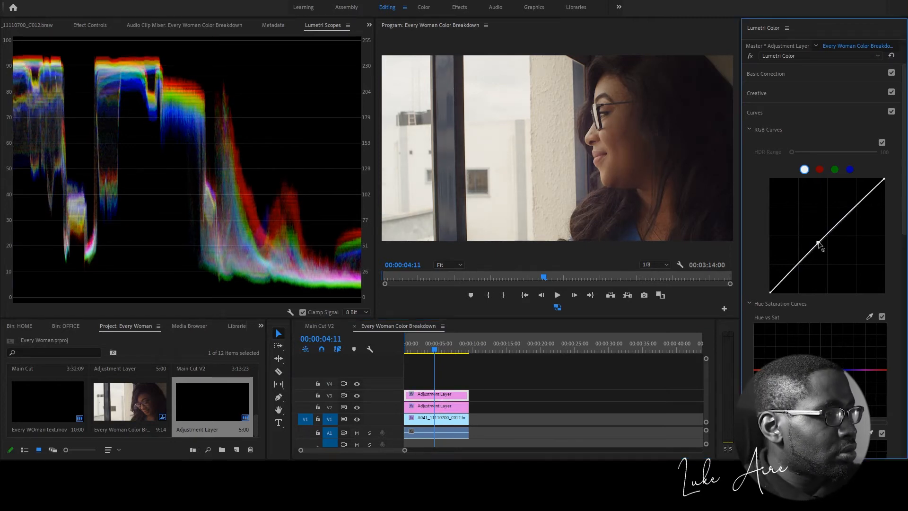
drag(820, 244, 825, 234)
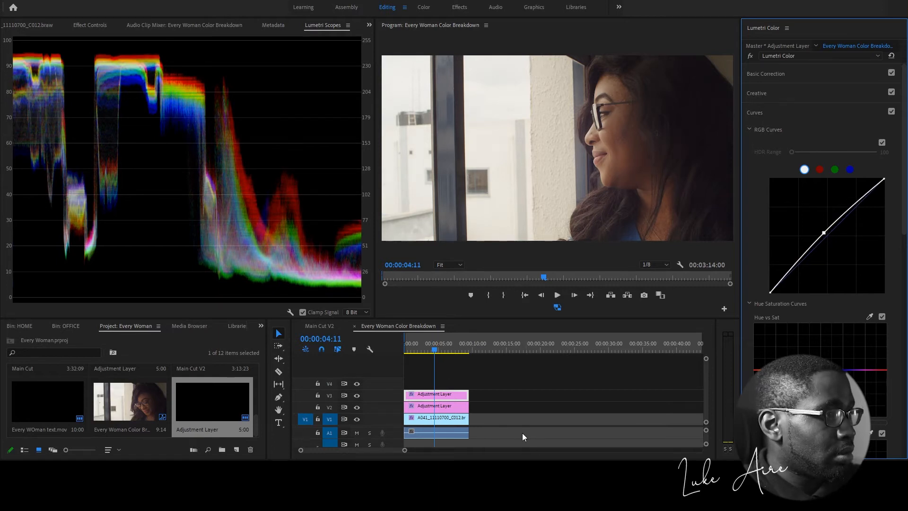
click(448, 396)
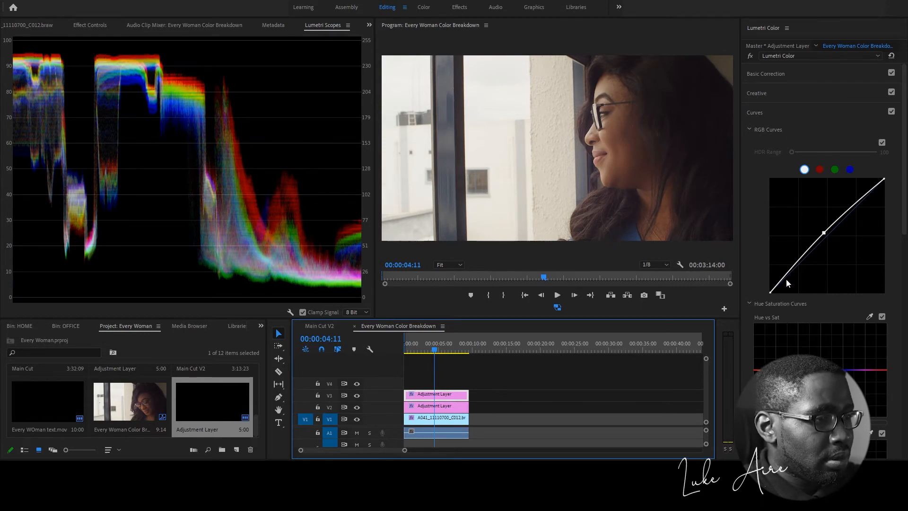
click(771, 293)
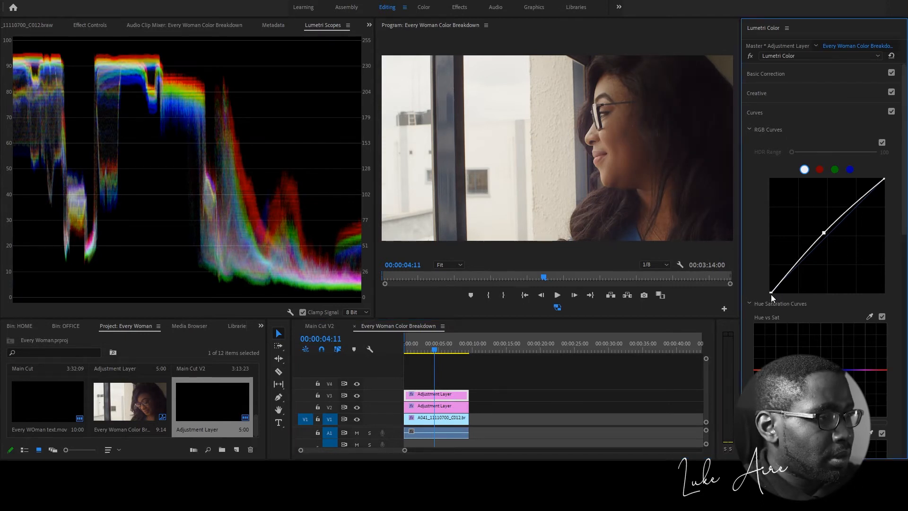
drag(772, 294, 773, 296)
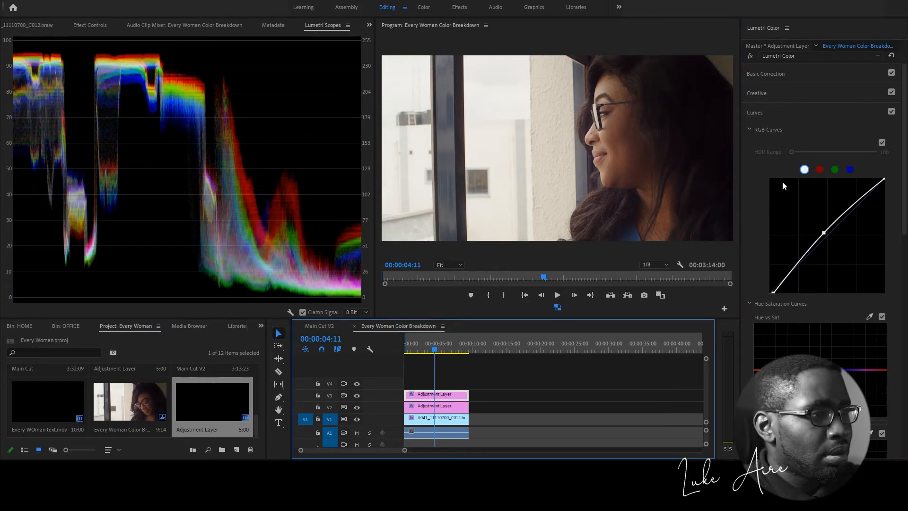
- Open the V3 adjustment layer's Creative settings and show only the Vectorscope YUV in the Lumetri scopes in place of the RGB waveform
click(807, 93)
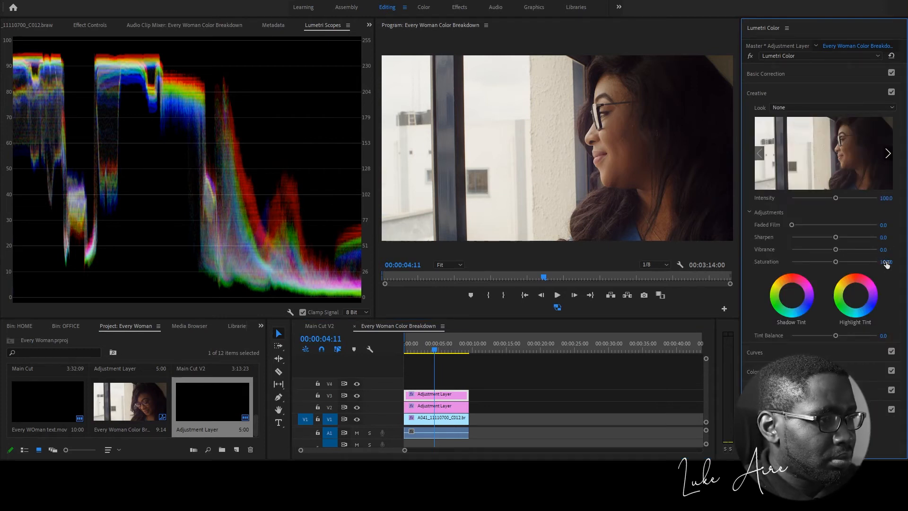
right_click(211, 101)
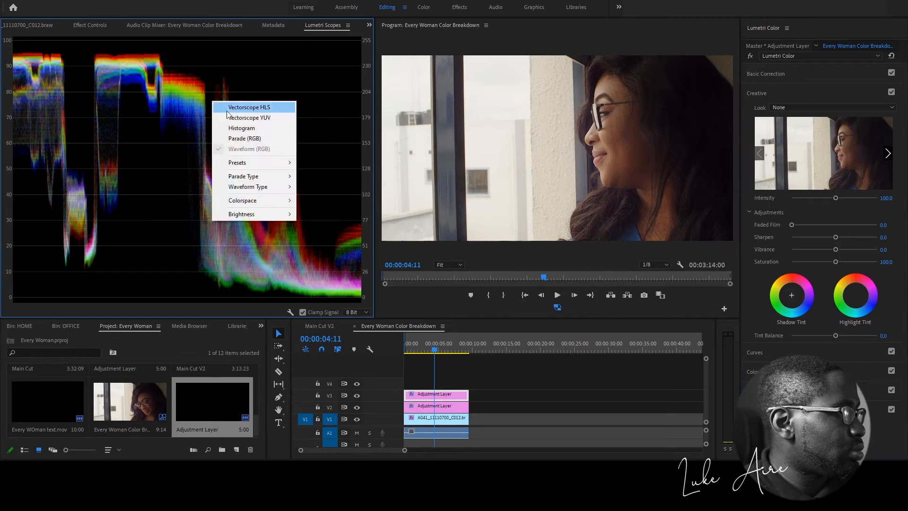
right_click(267, 132)
click(290, 150)
right_click(121, 128)
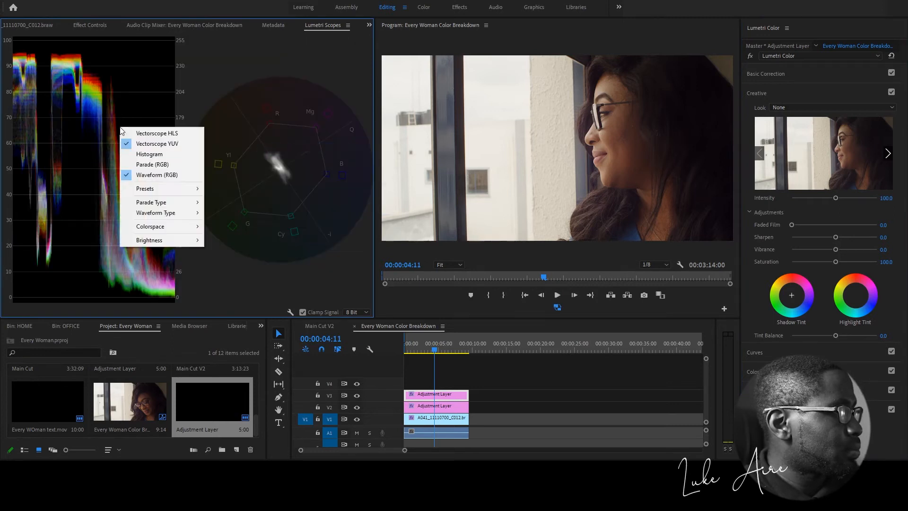
click(161, 176)
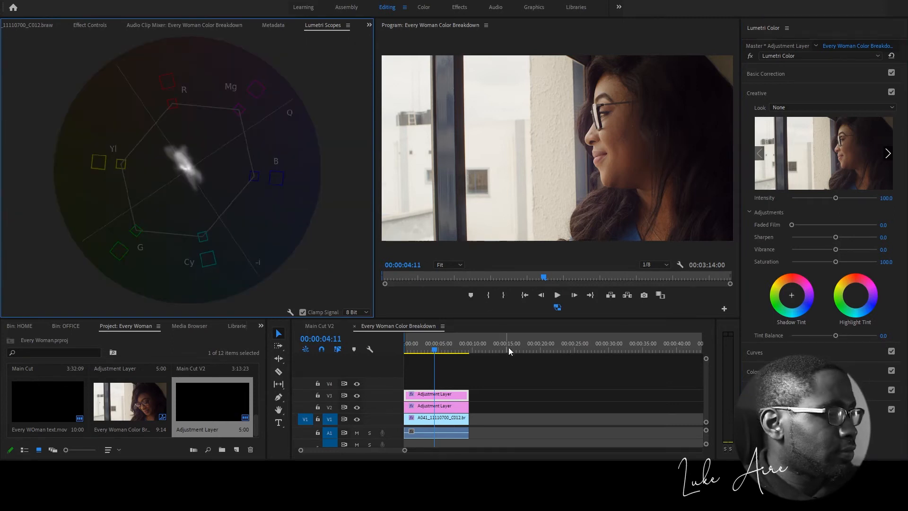
- Set the V3 adjustment layer's Creative saturation to 110.1 and check the shot in the maximized program monitor
click(882, 268)
drag(886, 262, 896, 262)
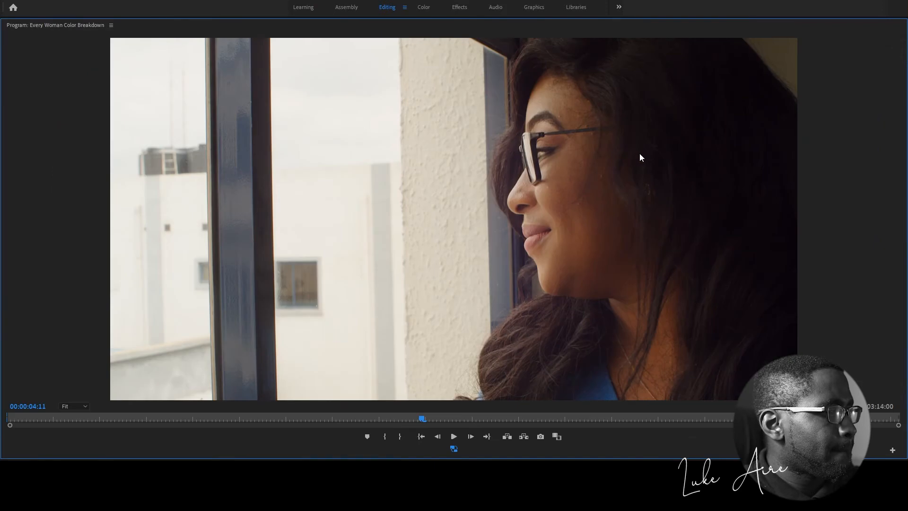
key(grave)
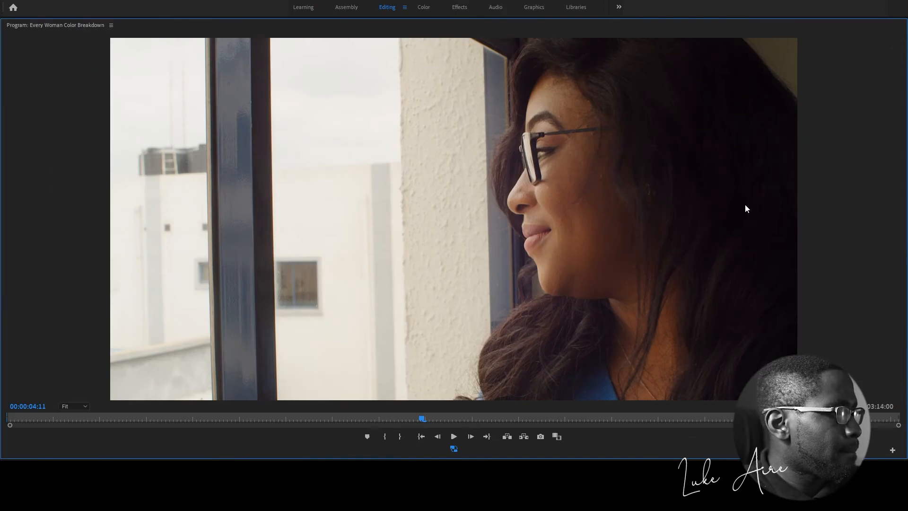
key(grave)
- Scrub through the clip and toggle the V3 adjustment layer off and on to compare the shot with and without it
click(407, 350)
drag(409, 352, 445, 353)
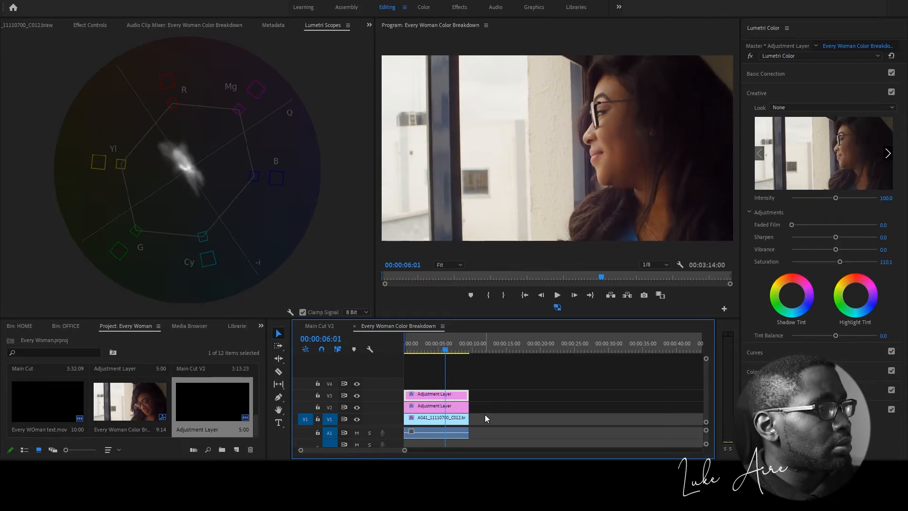
key(shift+e)
click(457, 408)
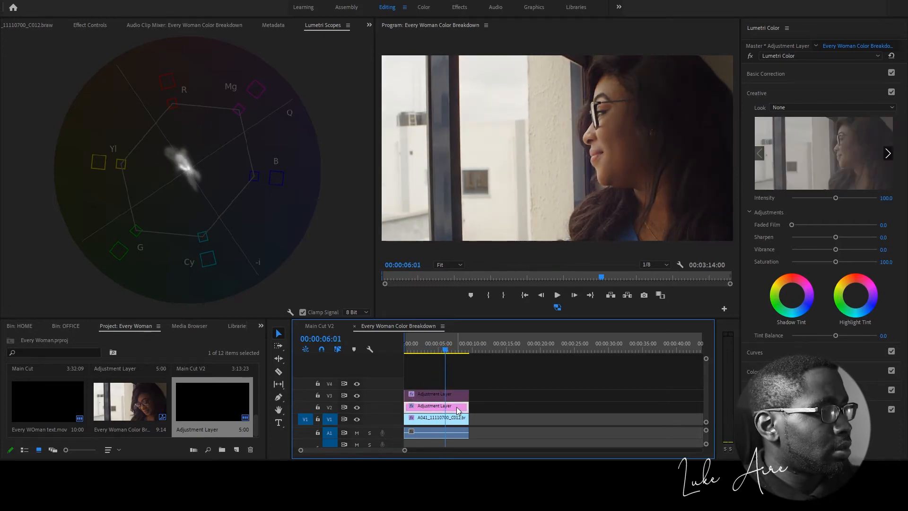
click(461, 399)
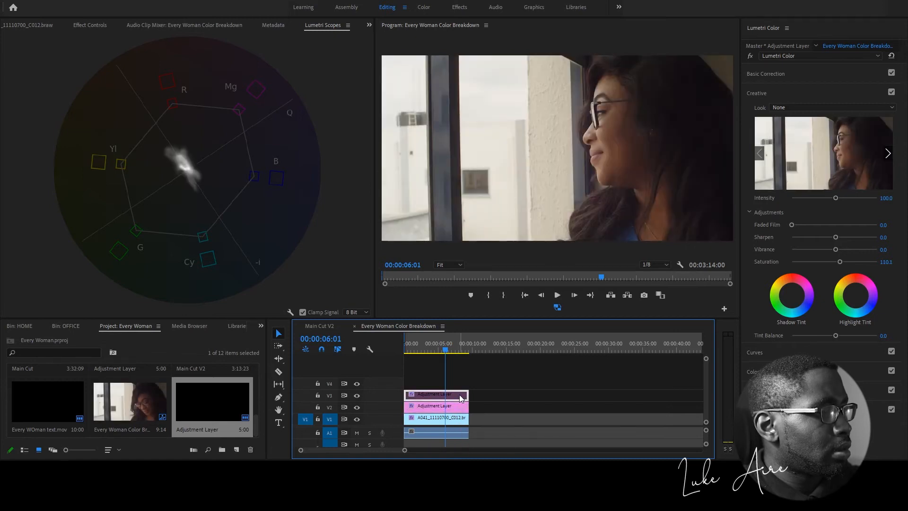
key(shift+e)
- Place a third instance of the adjustment layer on V4 over the full length of the clip and select it
click(441, 381)
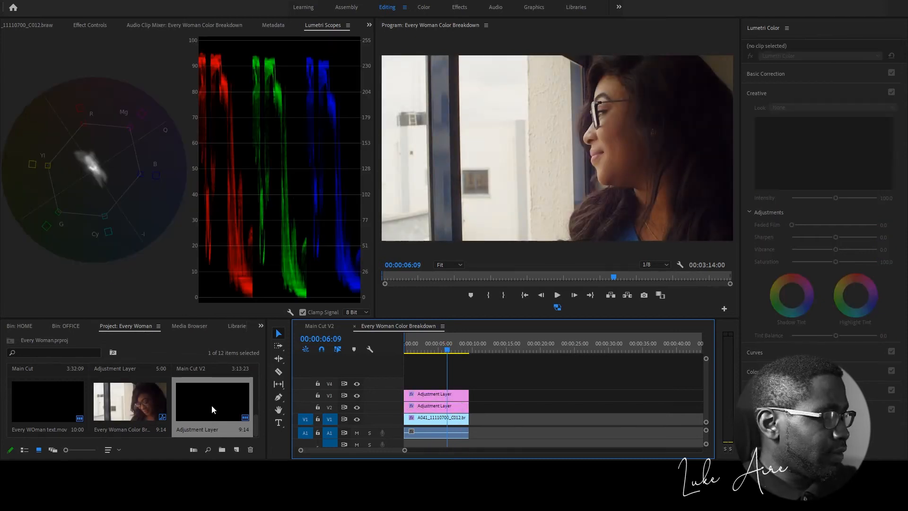
drag(211, 404, 453, 385)
click(452, 385)
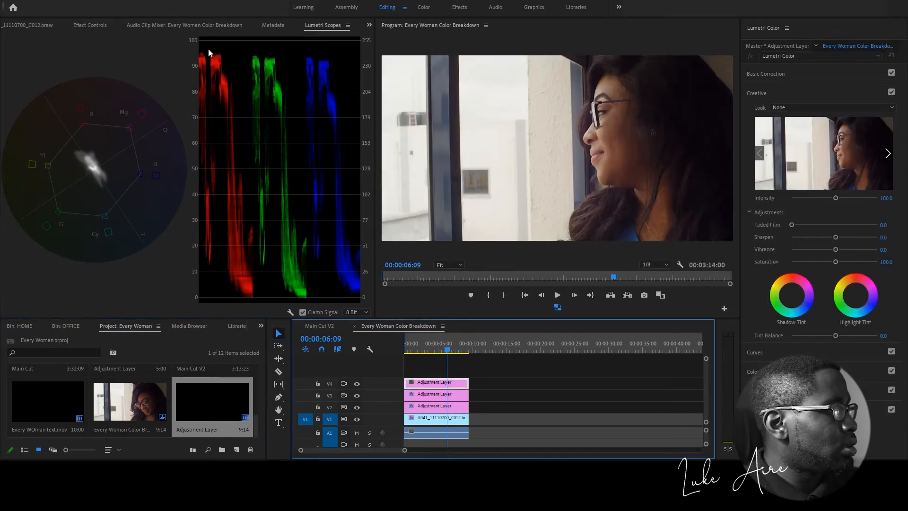
- Search the effects for "filmconv" and apply FilmConvert Nitrate to the V4 adjustment layer
click(261, 326)
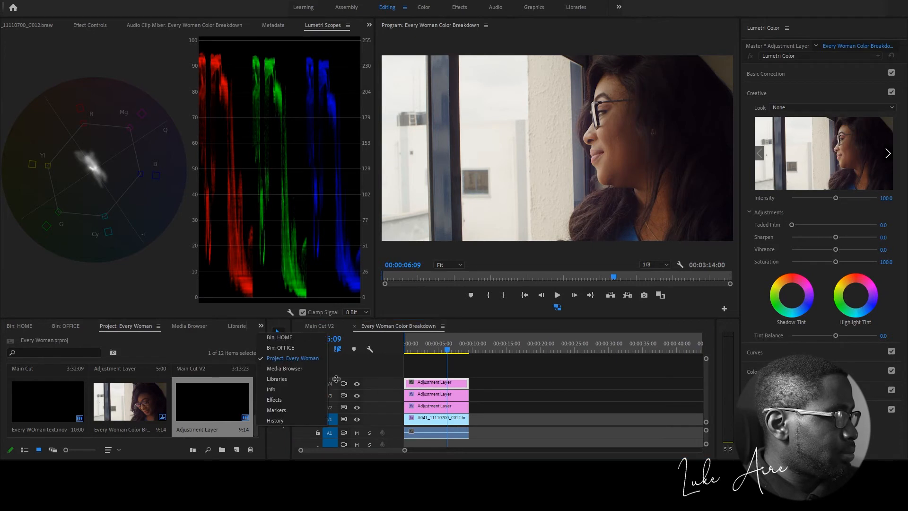
click(298, 395)
click(48, 339)
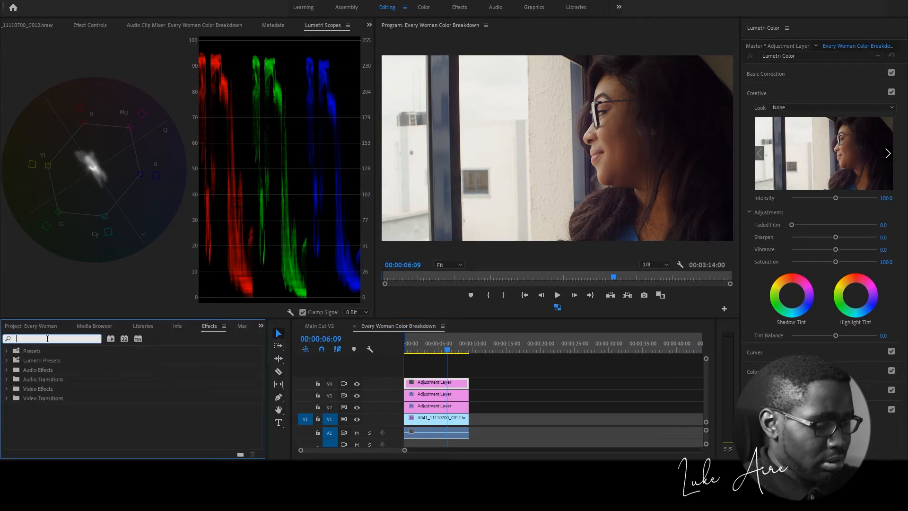
text(fillmcon)
key(BackSpace)
key(BackSpace)
key(BackSpace)
key(BackSpace)
key(BackSpace)
text(m)
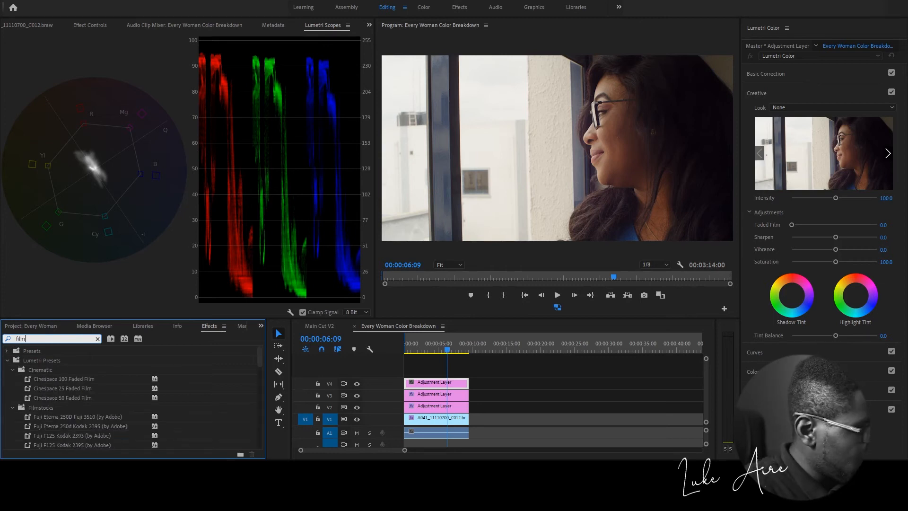
text(conv)
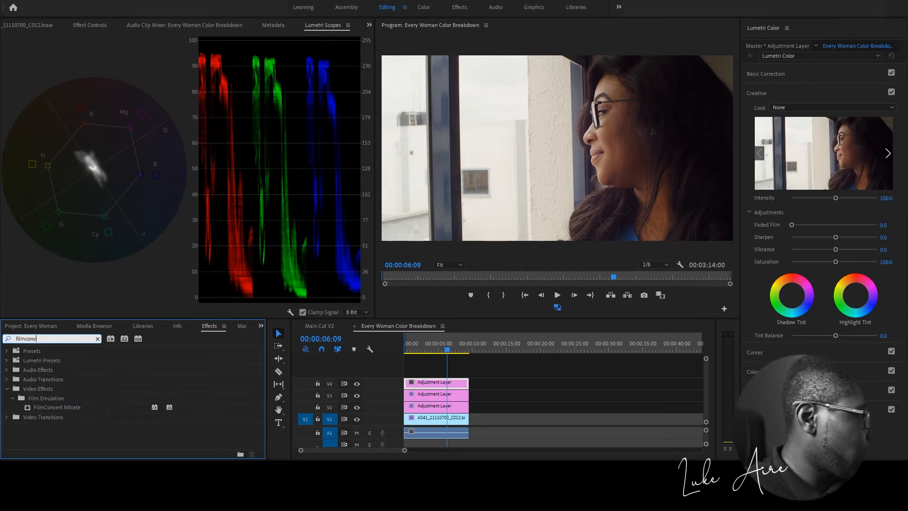
drag(29, 407, 449, 384)
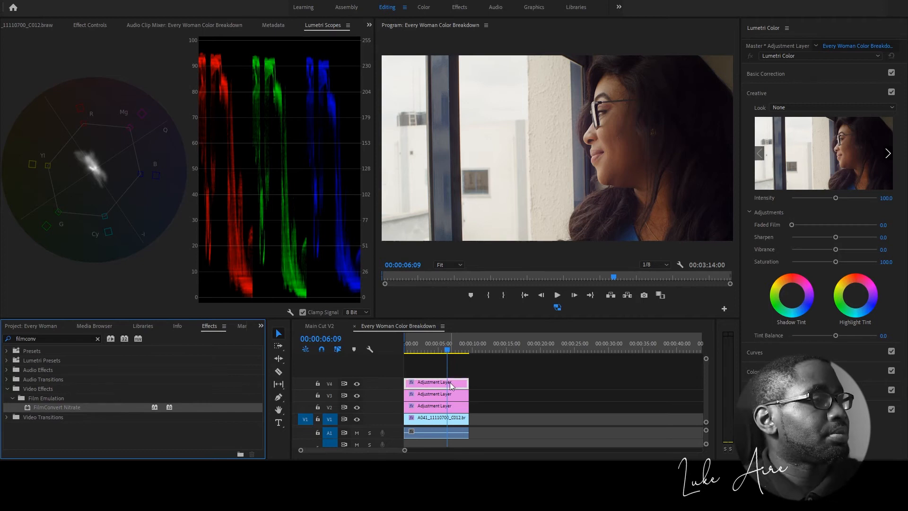
- Set the FilmConvert Nitrate camera to Blackmagic Design, Pocket Cinema Camera 4K, with the Video profile, and apply it
click(92, 26)
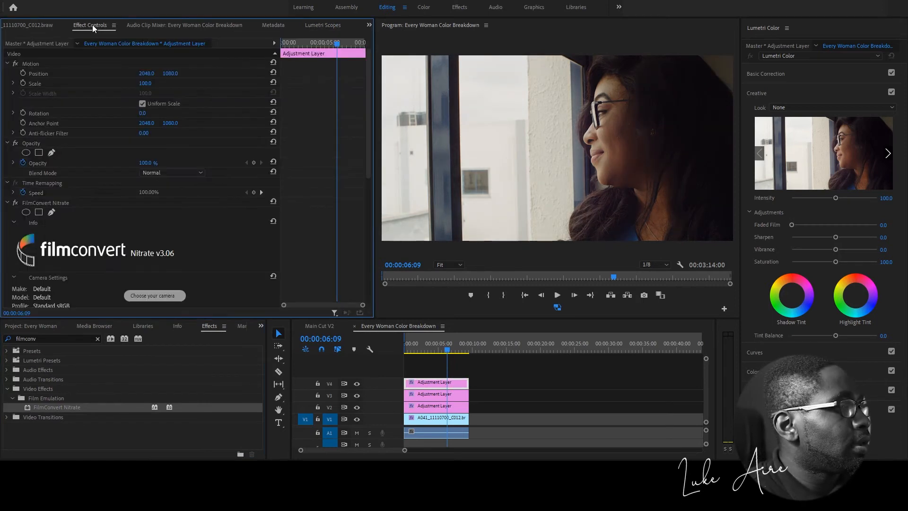
drag(368, 111, 363, 194)
click(146, 133)
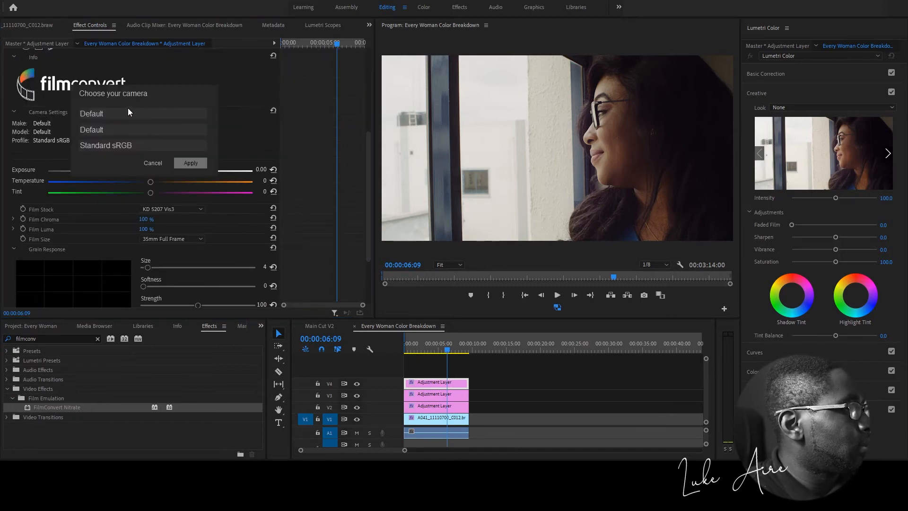
click(102, 114)
click(118, 146)
click(143, 132)
click(141, 169)
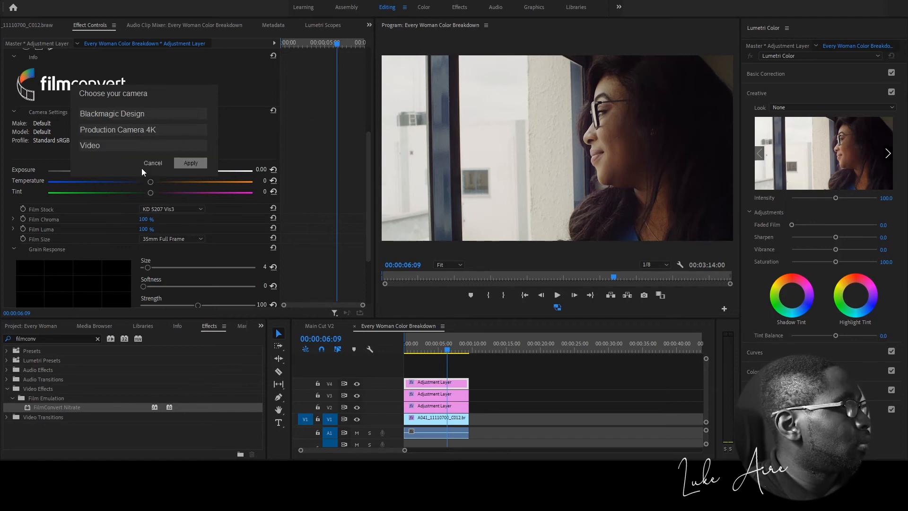
click(161, 127)
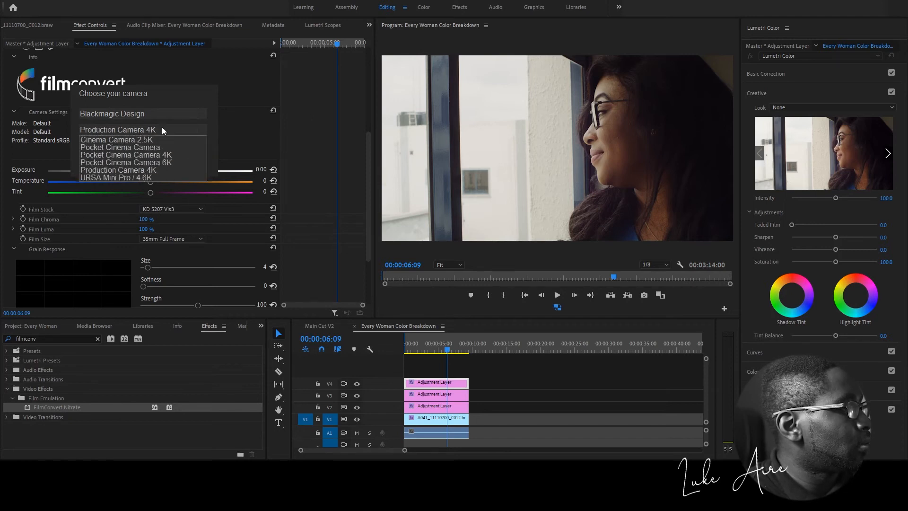
click(161, 155)
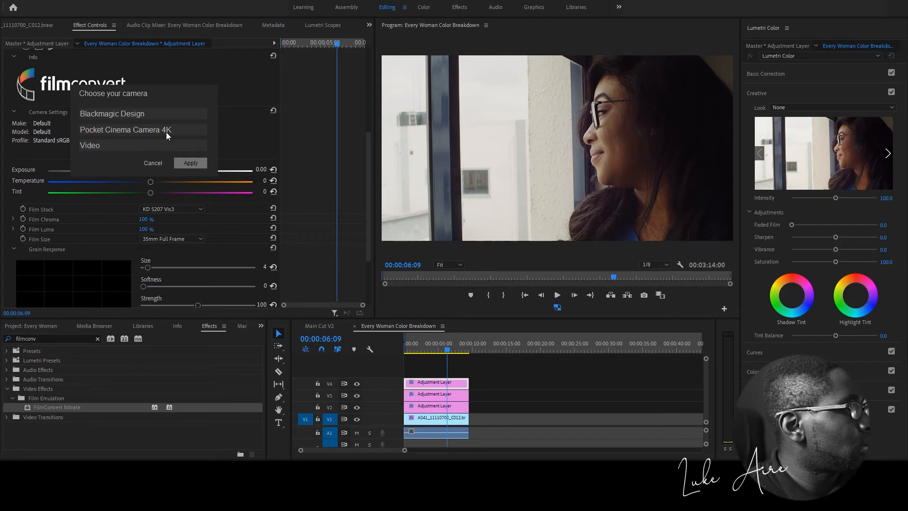
click(130, 144)
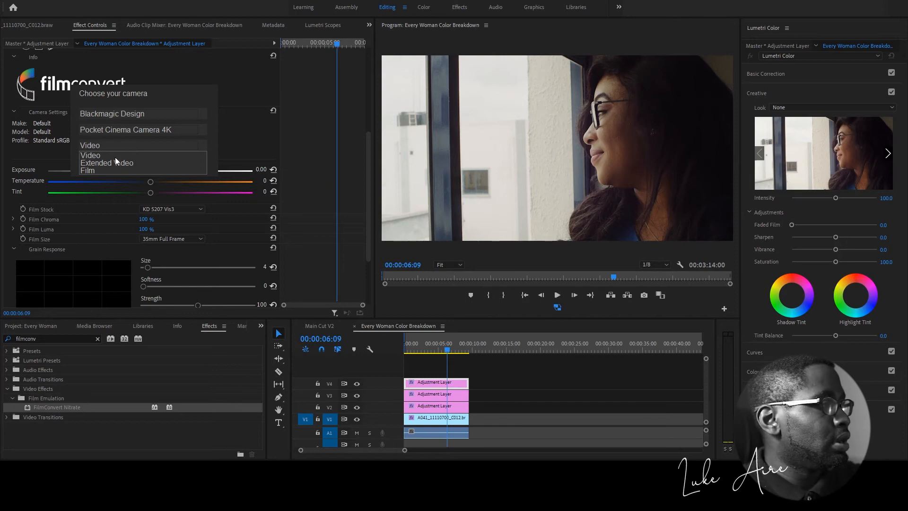
click(95, 155)
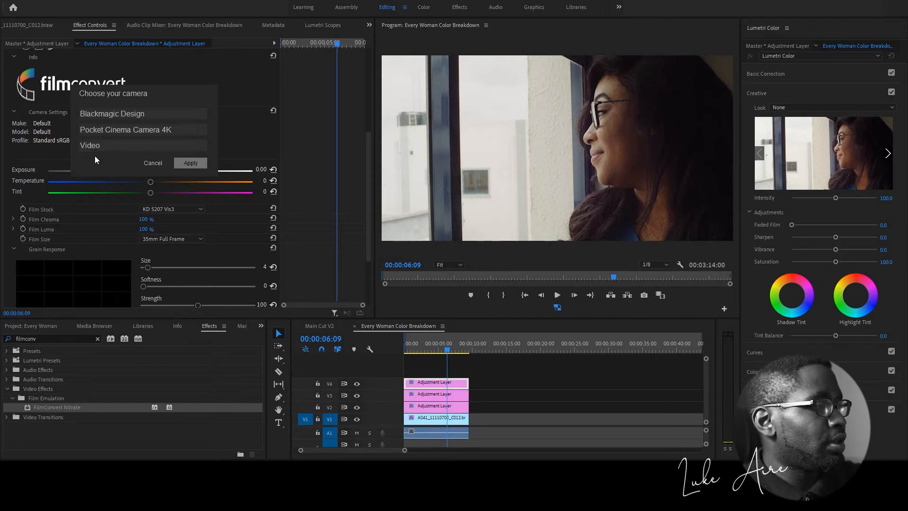
click(190, 164)
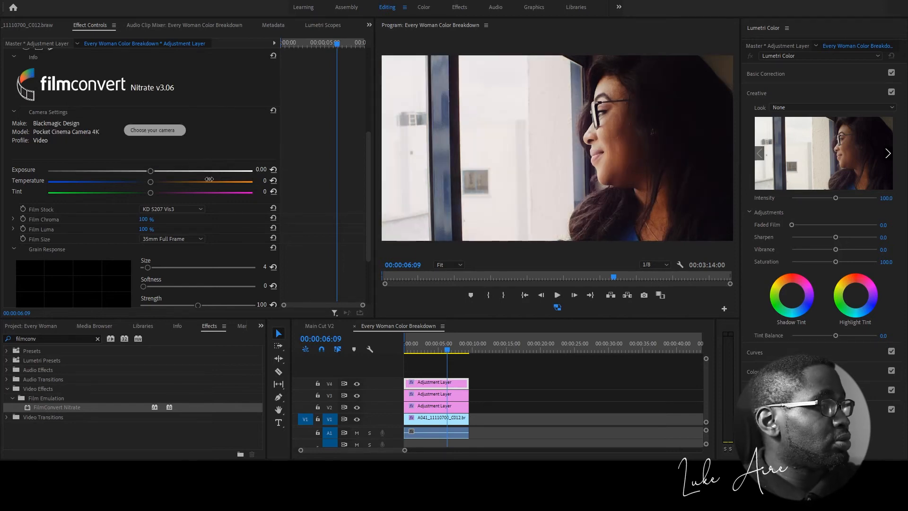
- Expand the Film Chroma and Film Luma settings of FilmConvert Nitrate and lower Film Luma to 0%
drag(368, 151, 365, 192)
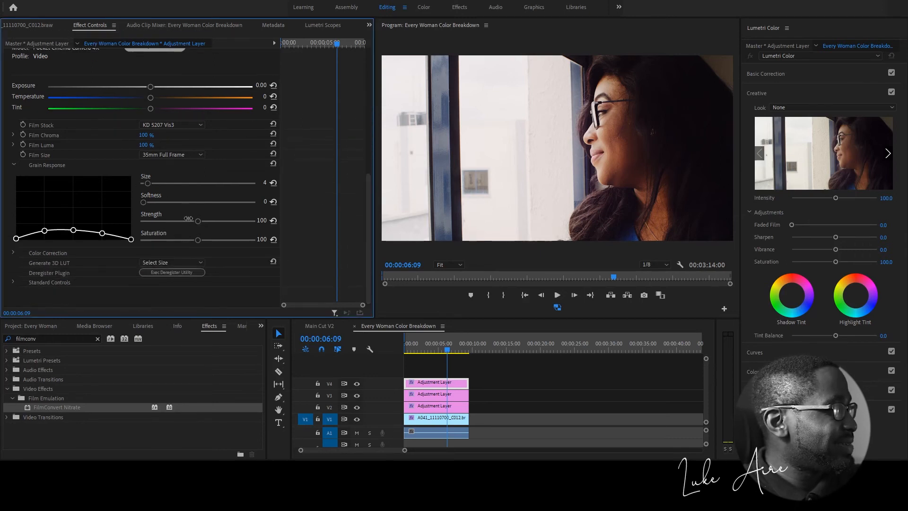
click(14, 135)
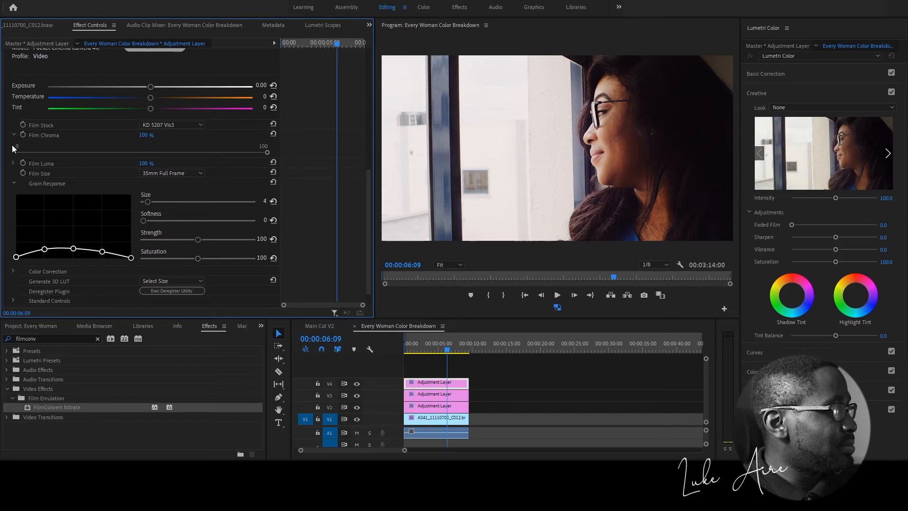
click(13, 163)
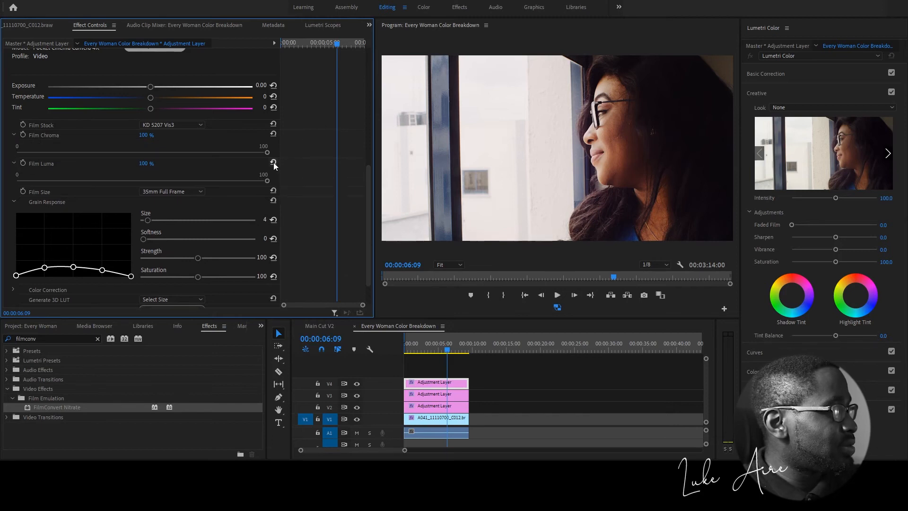
drag(266, 181, 18, 181)
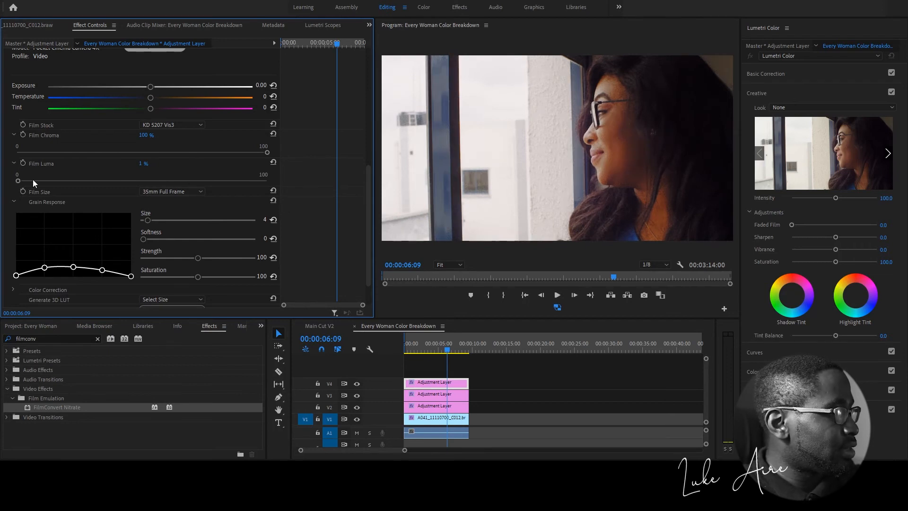
click(15, 179)
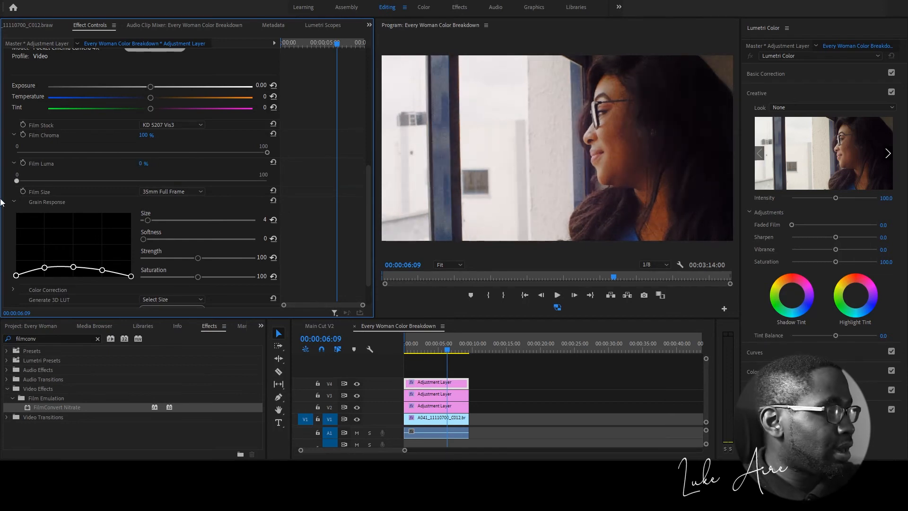
- Set FilmConvert's grain size, strength and saturation to 0 and lower Film Chroma to 9%
drag(150, 220, 144, 221)
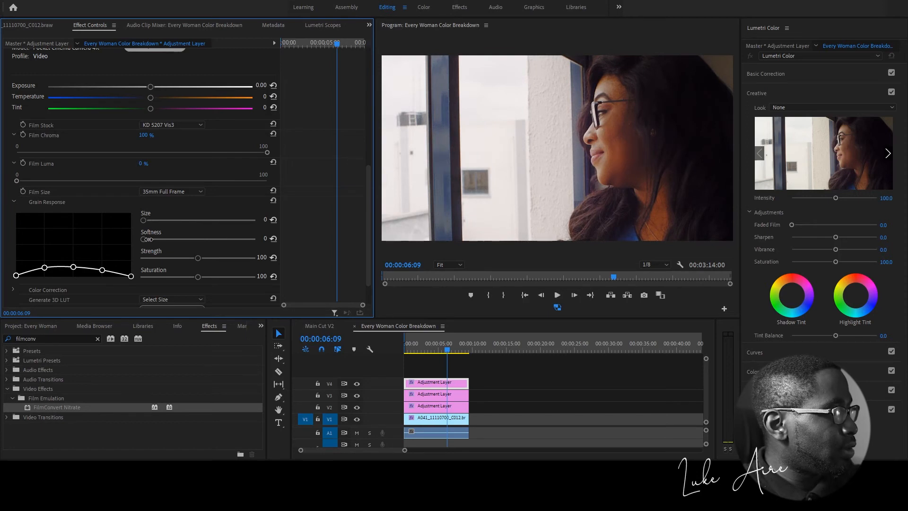
drag(198, 259, 91, 265)
drag(198, 276, 66, 271)
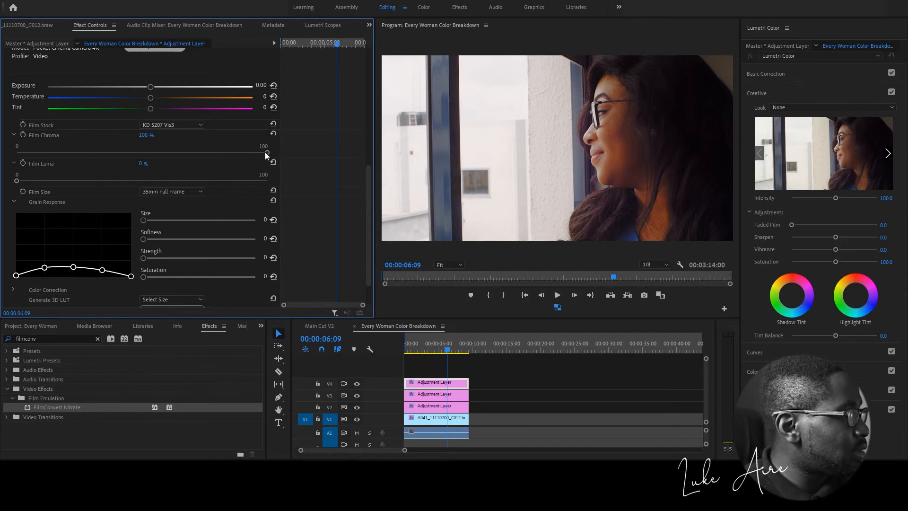
drag(266, 152, 126, 154)
drag(54, 154, 39, 153)
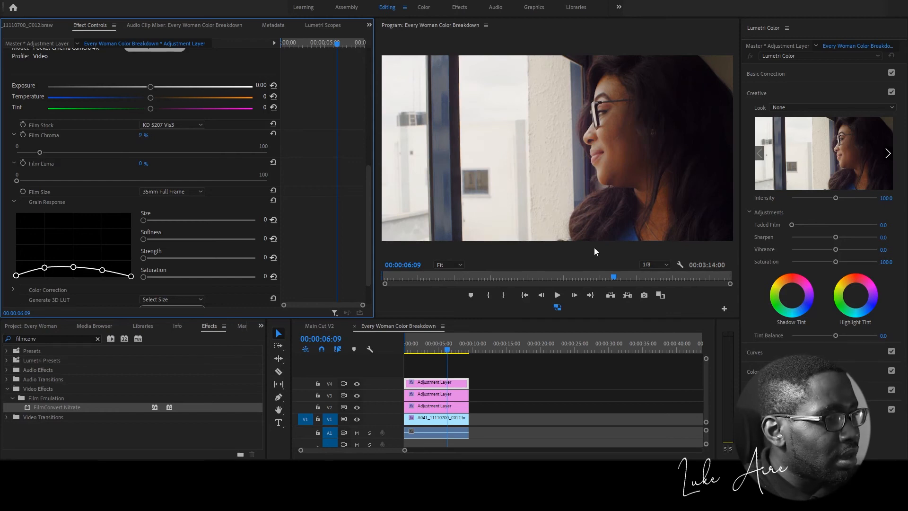
- Set the program monitor's playback resolution to Full and enlarge the monitor in height and width
click(655, 264)
click(658, 273)
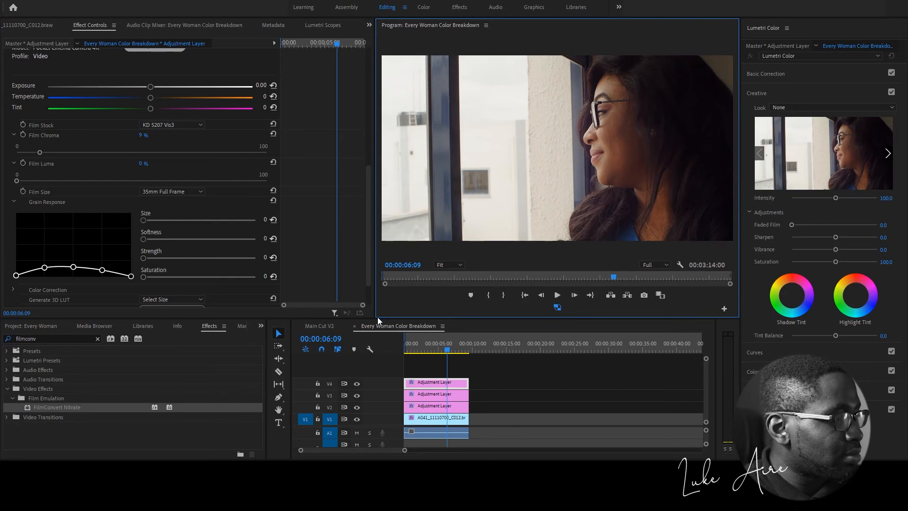
drag(377, 318, 379, 347)
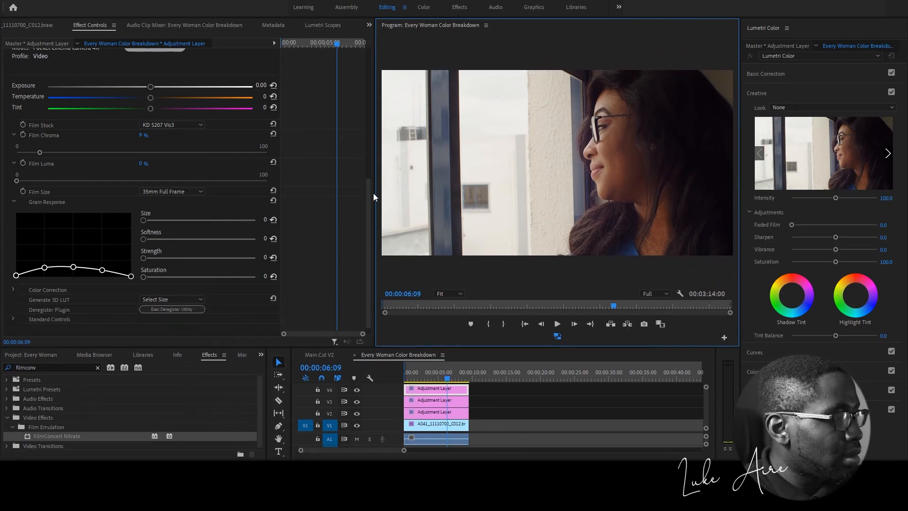
drag(376, 179, 336, 178)
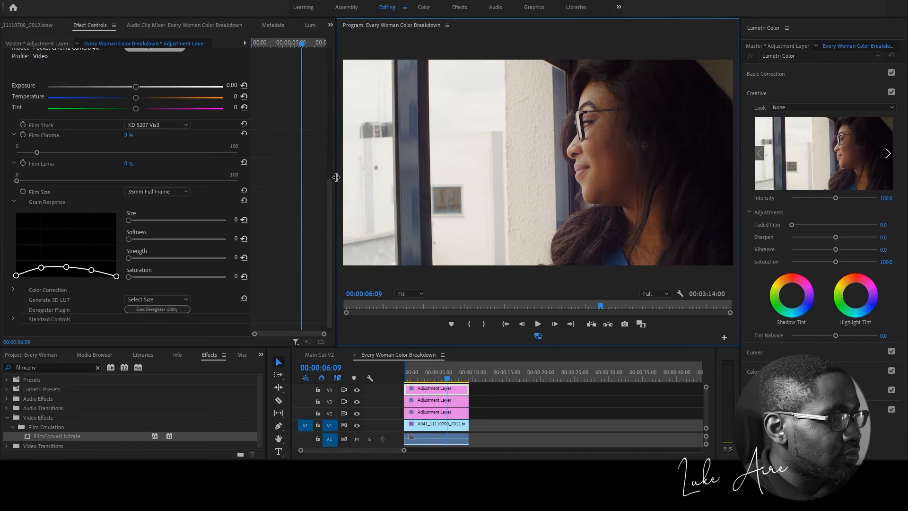
- Raise Film Chroma to 100%, try the FJ 8543 VD film stock, and set the film stock to KD 5213 Vis3
drag(37, 153, 291, 156)
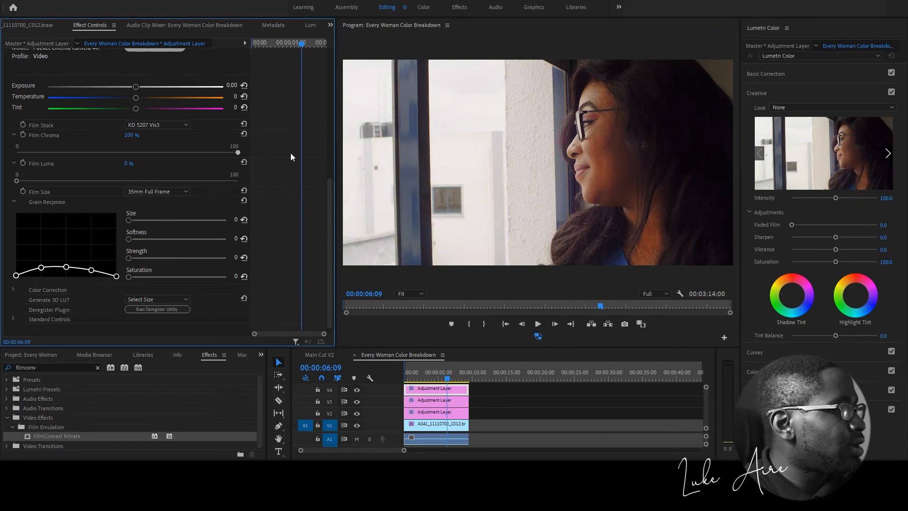
click(150, 126)
click(161, 144)
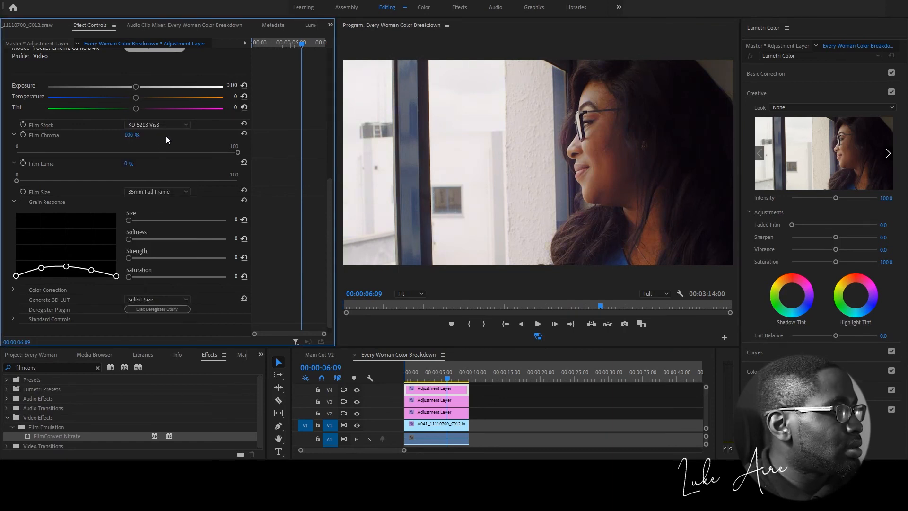
scroll(169, 125, down, 1)
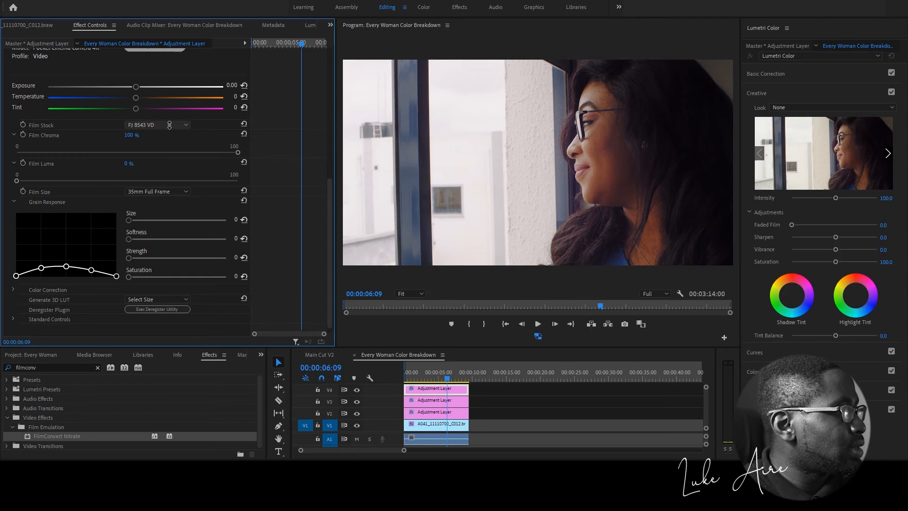
scroll(169, 124, up, 2)
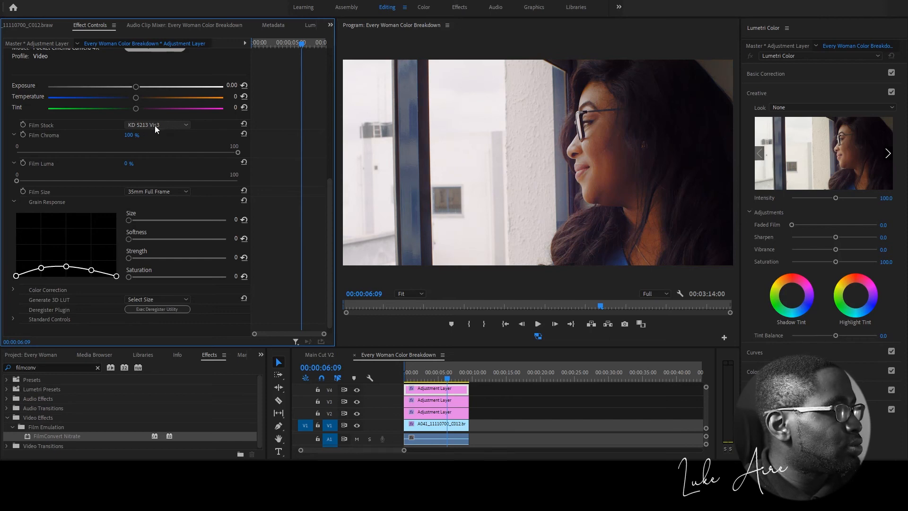
- Try Film Chroma at 51%, set it to 85%, and select the top adjustment layer on track V4
drag(237, 152, 287, 159)
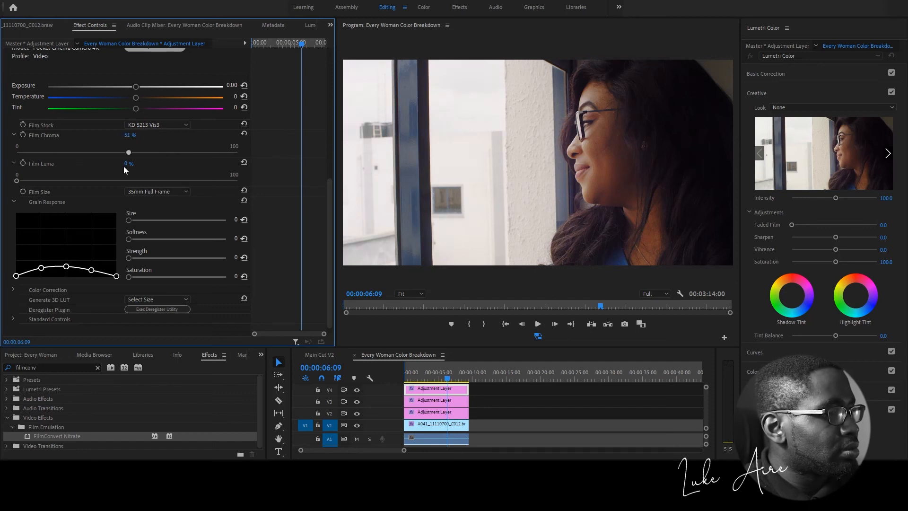
drag(132, 153, 200, 158)
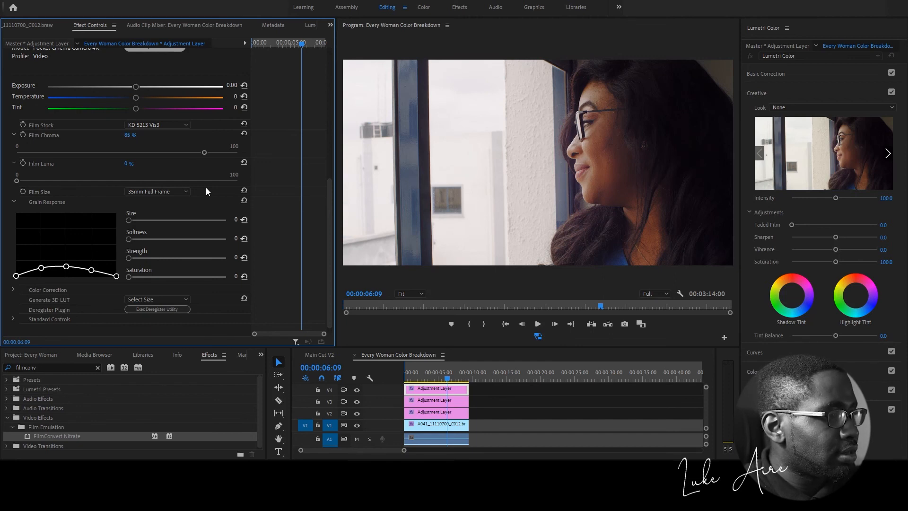
click(457, 395)
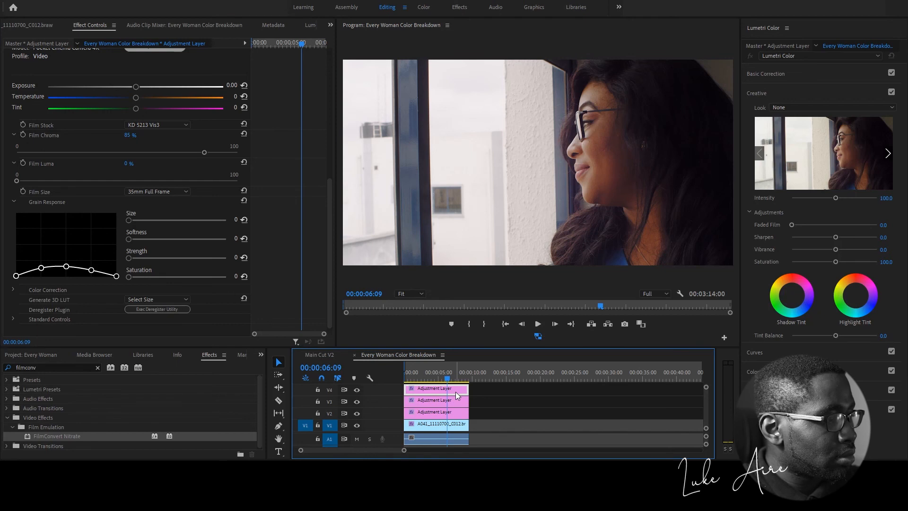